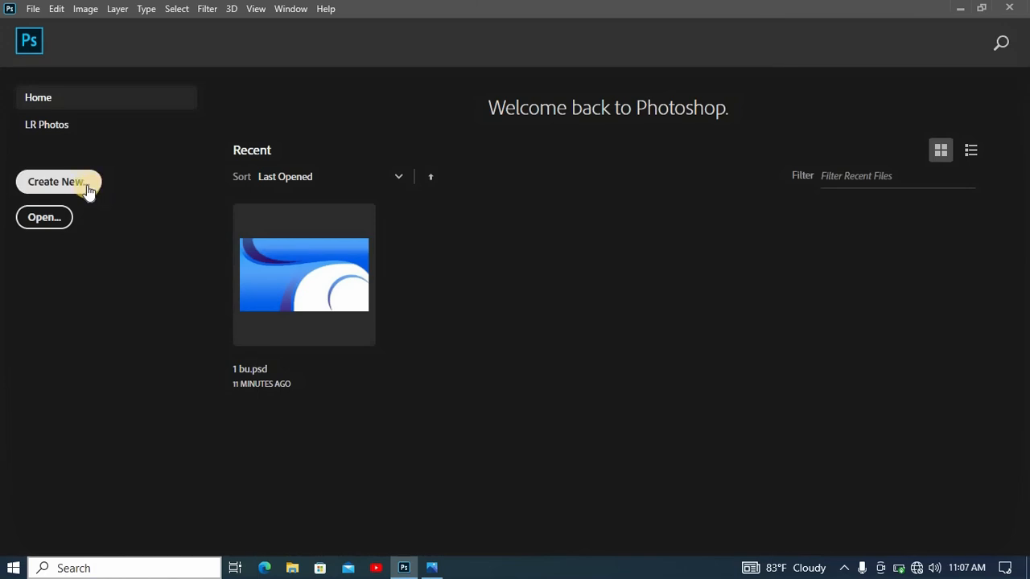
Step: Create a new document 6 inches wide and 5 inches high at a resolution of 300 pixels/inch
{"action": "left_click", "coordinate": [80, 183]}
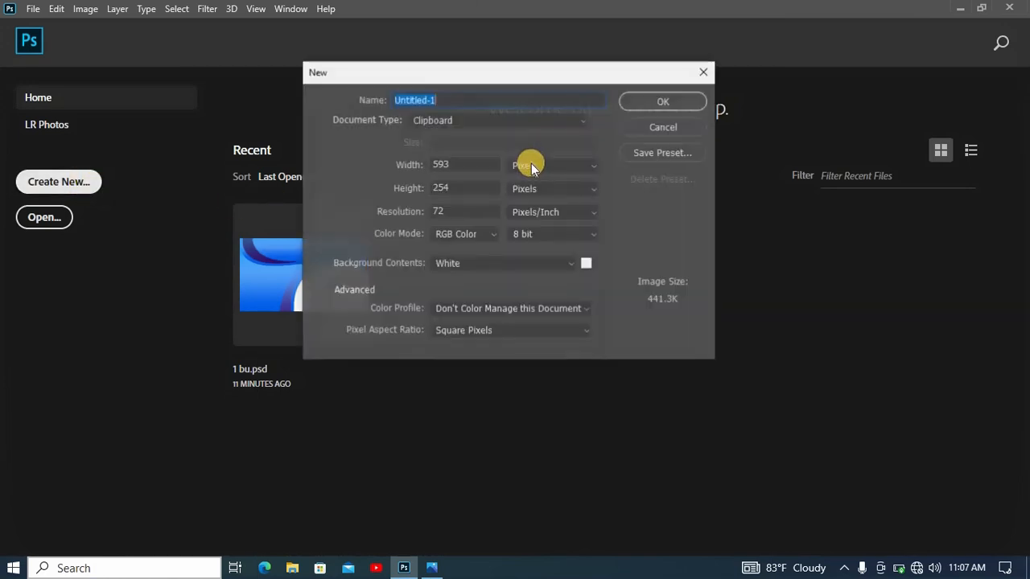
{"action": "left_click", "coordinate": [534, 169]}
{"action": "left_click", "coordinate": [528, 190]}
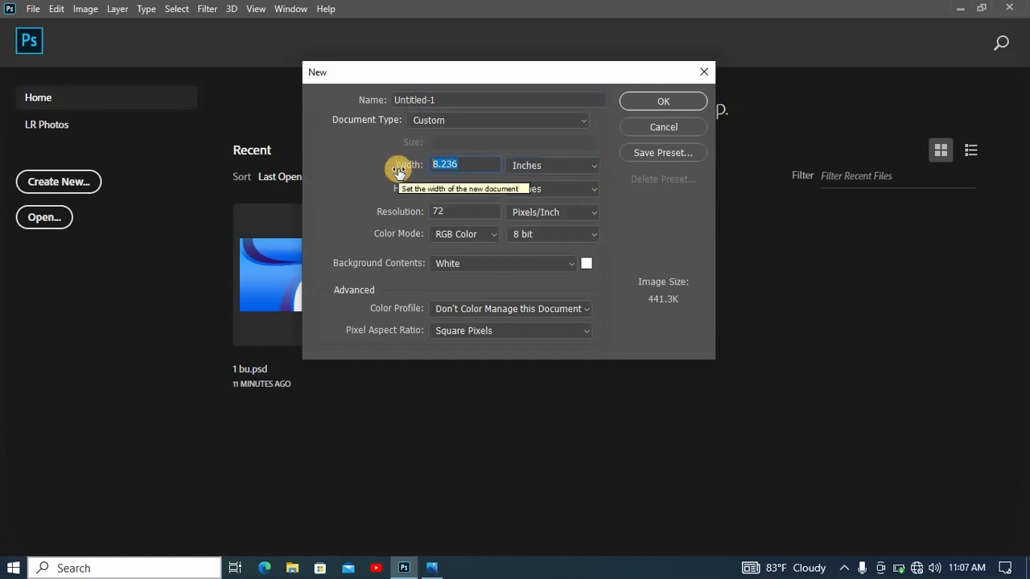
{"action": "type", "text": "6"}
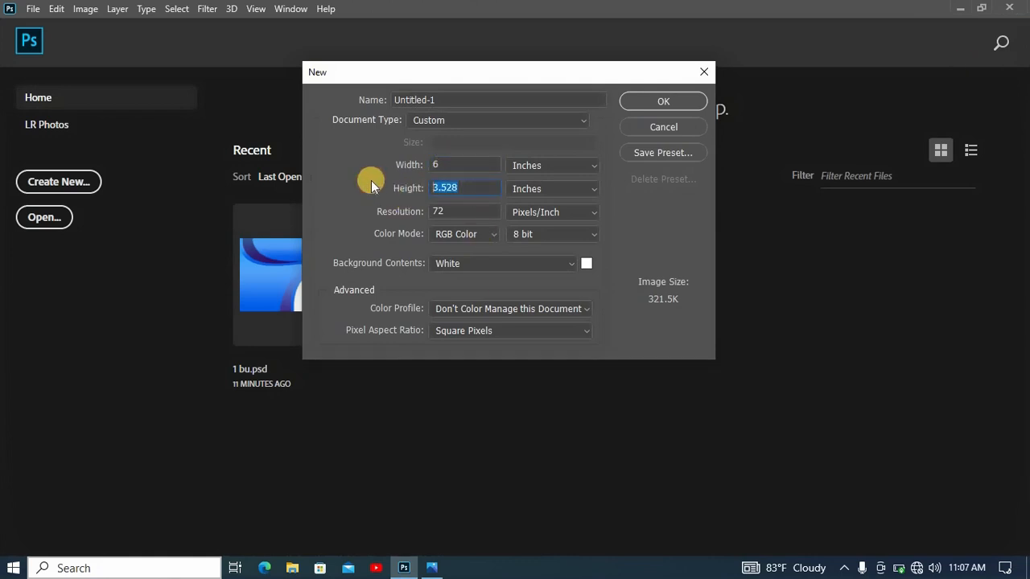
{"action": "type", "text": "5"}
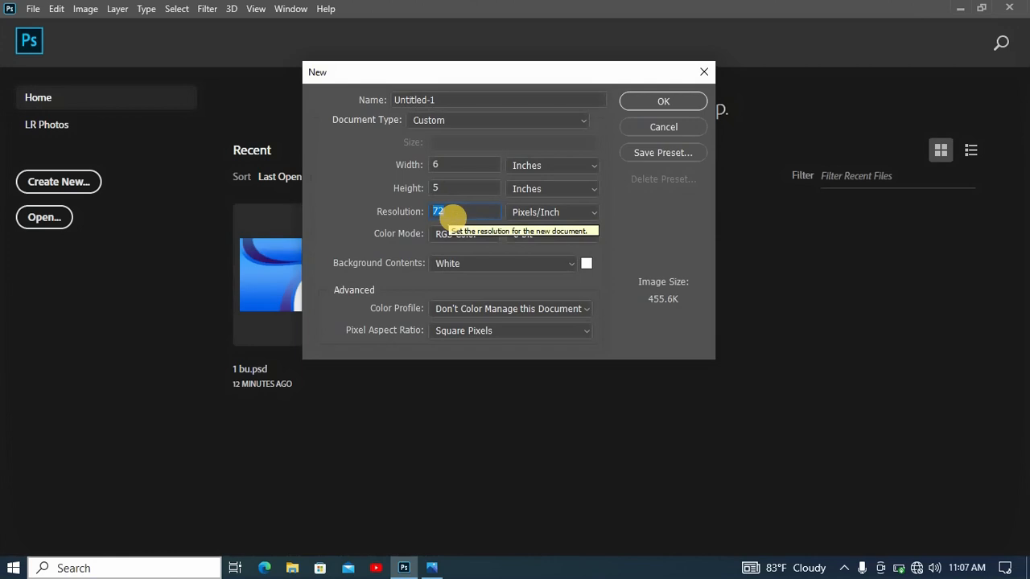
{"action": "type", "text": "300"}
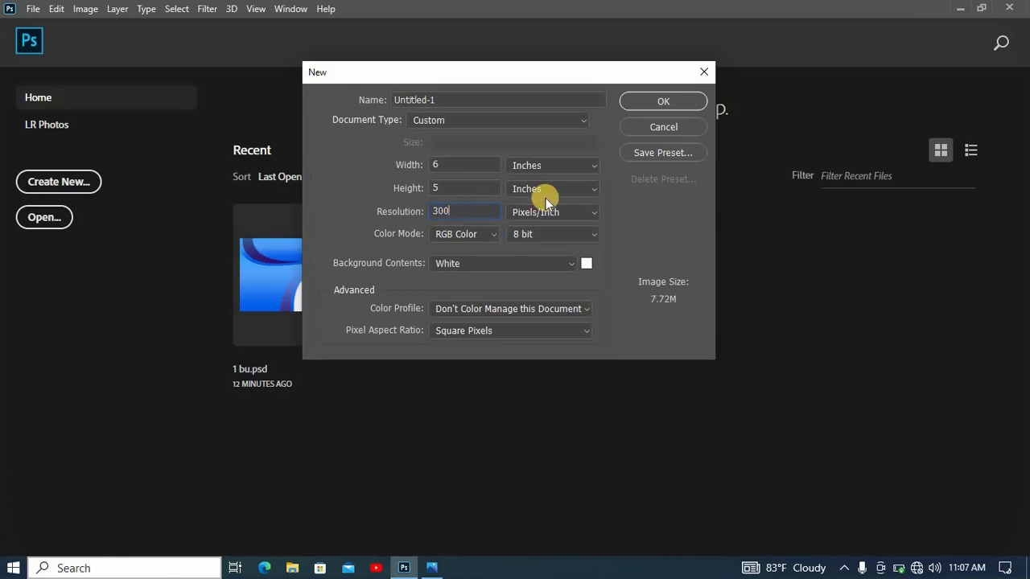
{"action": "left_click", "coordinate": [657, 101]}
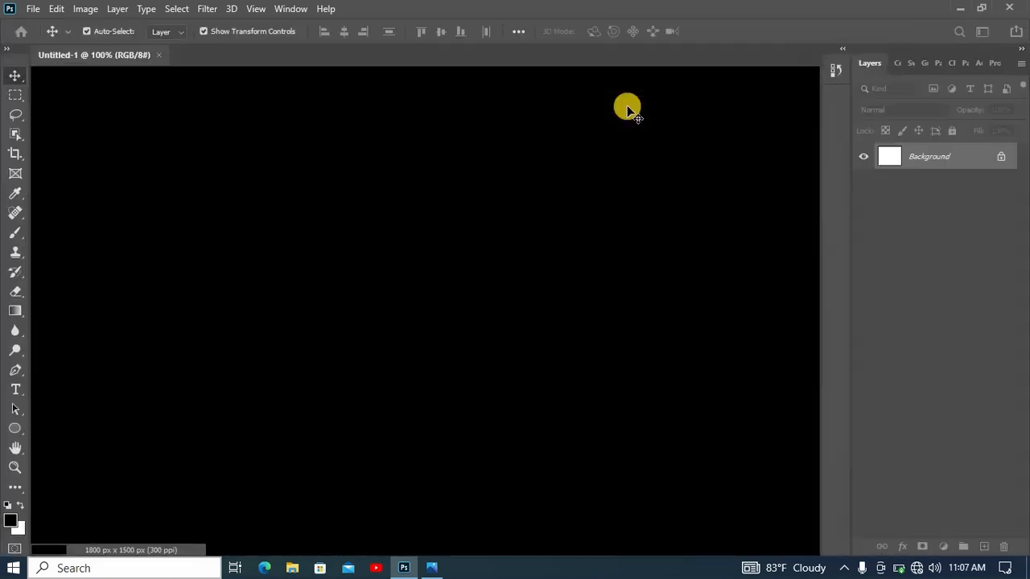
Step: Unlock the background layer and add a Gradient Overlay effect to it with the Radial style
{"action": "left_click", "coordinate": [997, 159]}
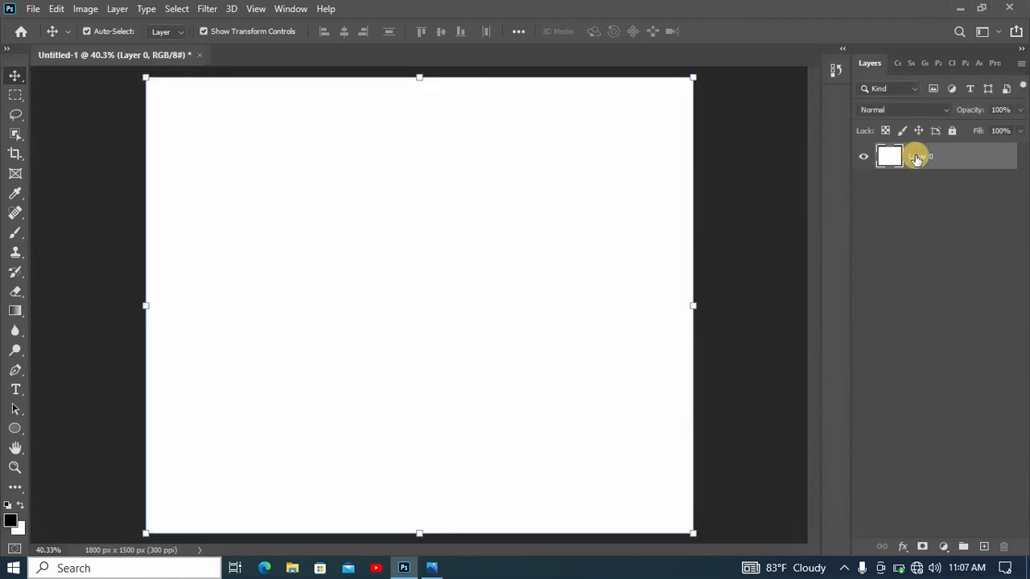
{"action": "right_click", "coordinate": [929, 160]}
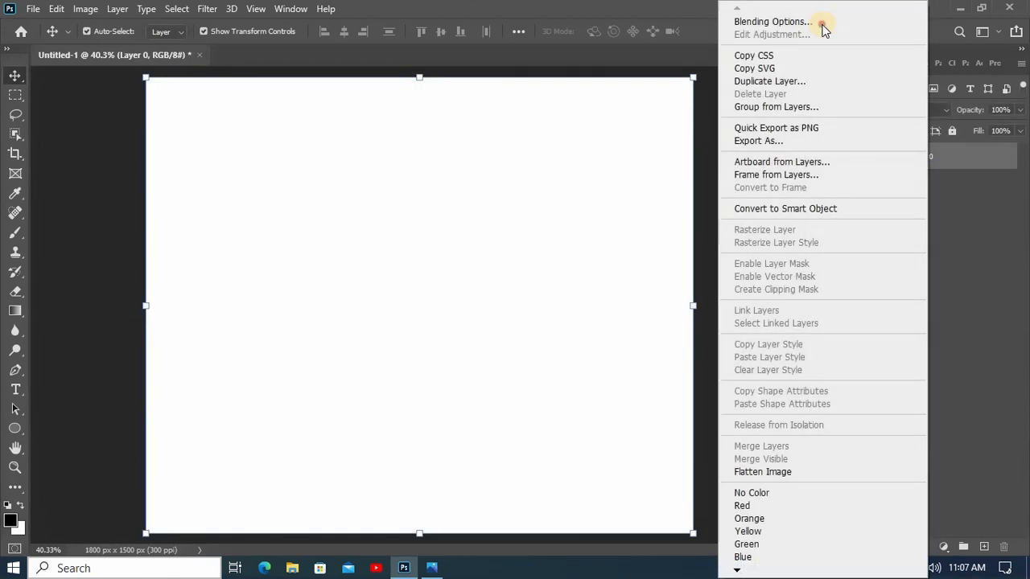
{"action": "left_click", "coordinate": [821, 22]}
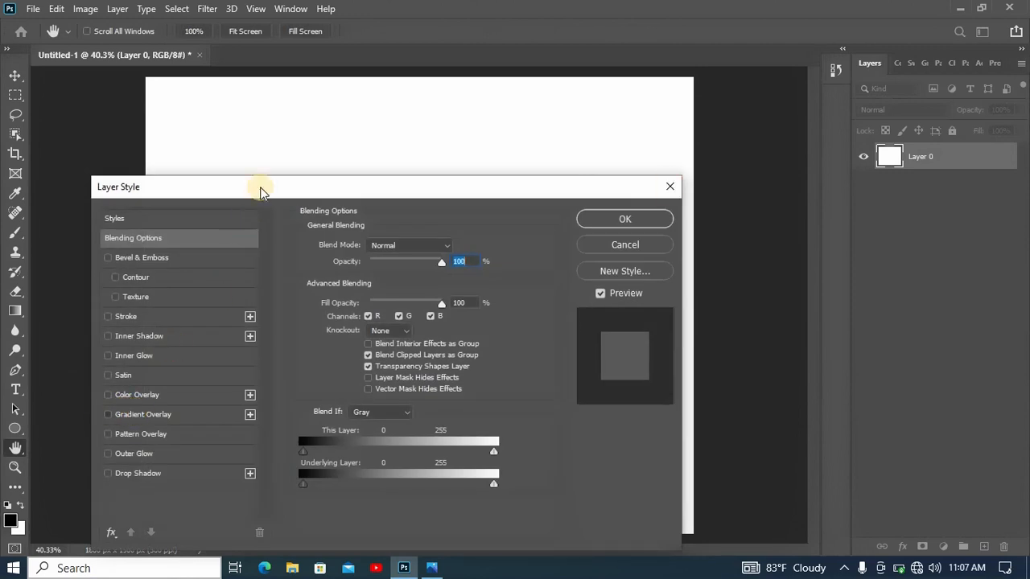
{"action": "left_click_drag", "start_coordinate": [278, 188], "coordinate": [584, 117]}
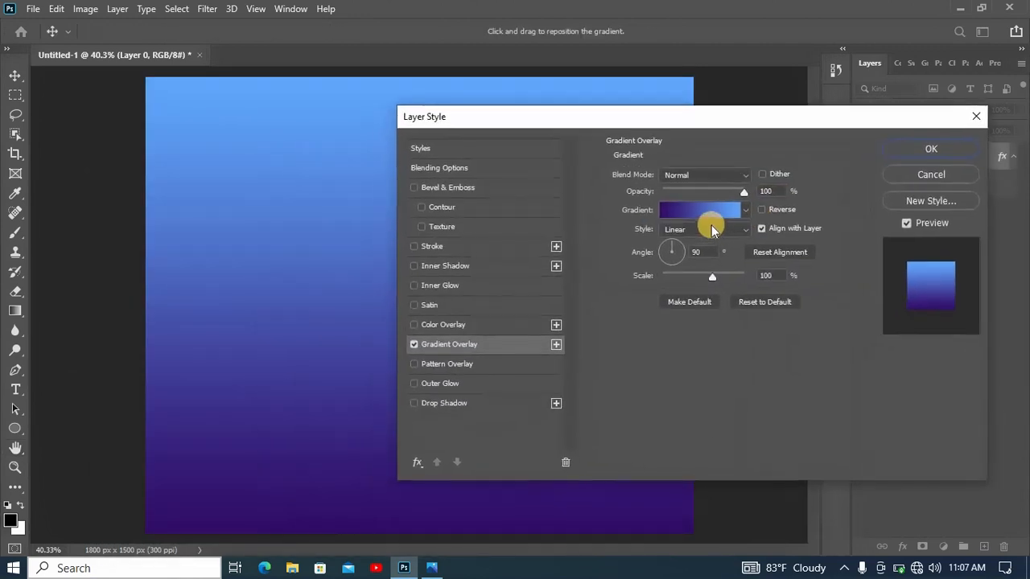
{"action": "left_click", "coordinate": [695, 231]}
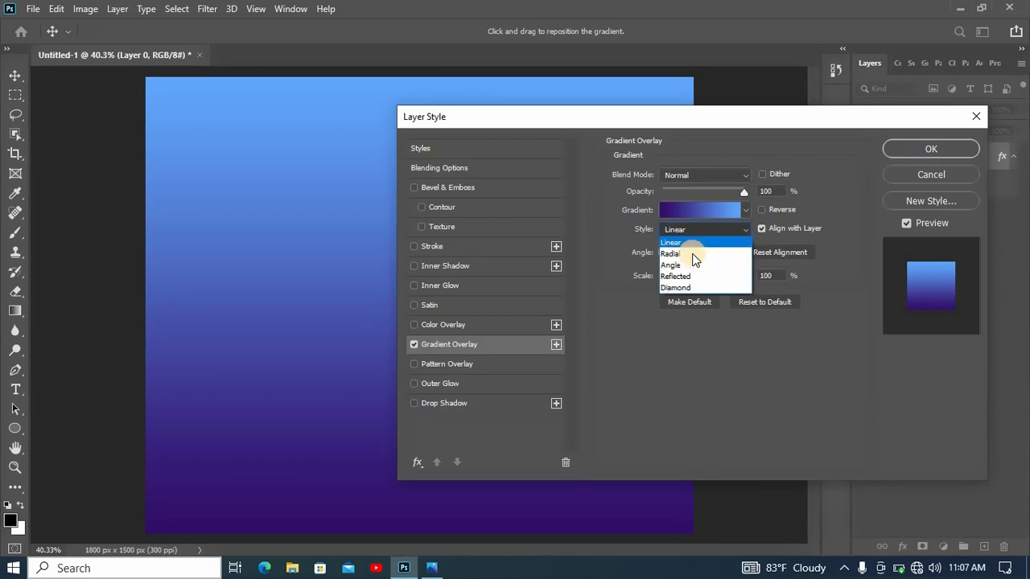
{"action": "left_click", "coordinate": [693, 254]}
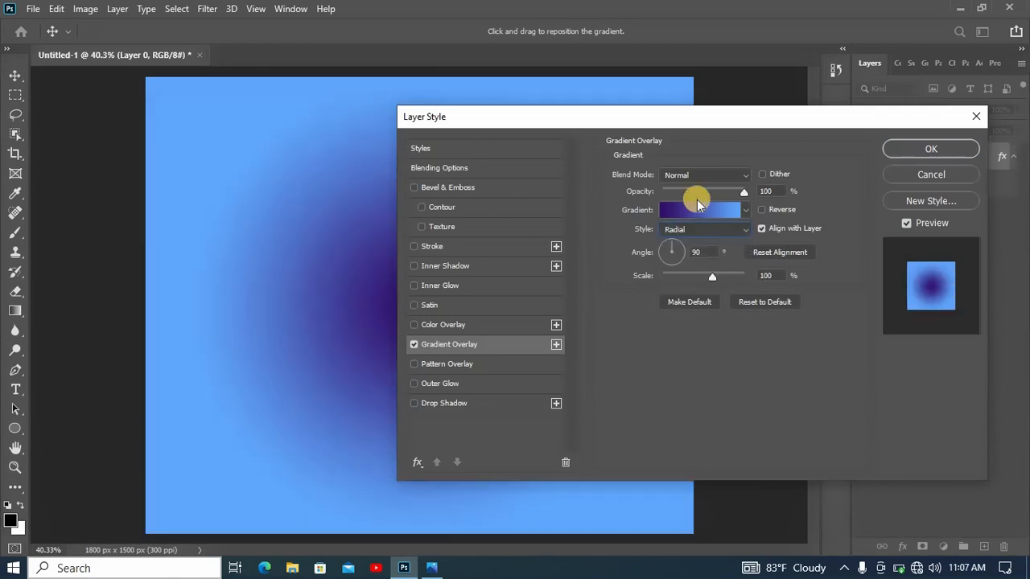
Step: Set the overlay's gradient to the Gray_09 preset from the Grays group and apply the layer style
{"action": "left_click", "coordinate": [692, 215]}
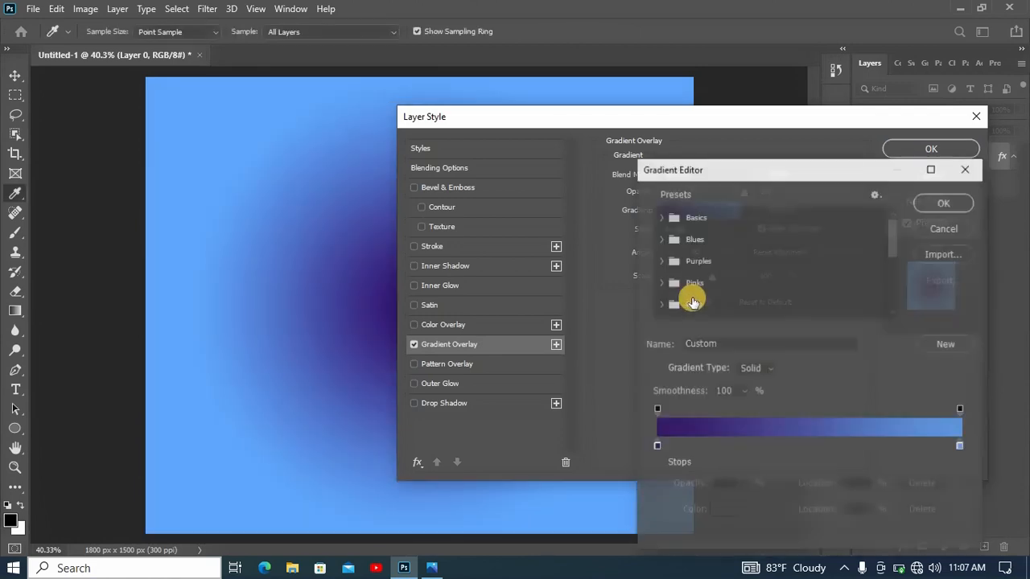
{"action": "scroll", "coordinate": [727, 268], "scroll_direction": "down", "scroll_amount": 3}
{"action": "scroll", "coordinate": [729, 269], "scroll_direction": "down", "scroll_amount": 2}
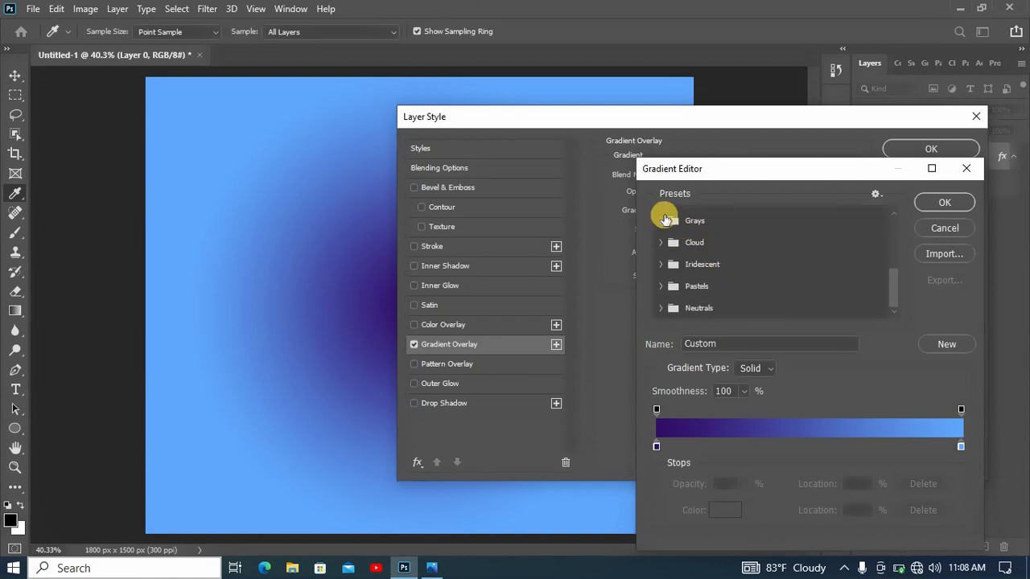
{"action": "left_click", "coordinate": [665, 219]}
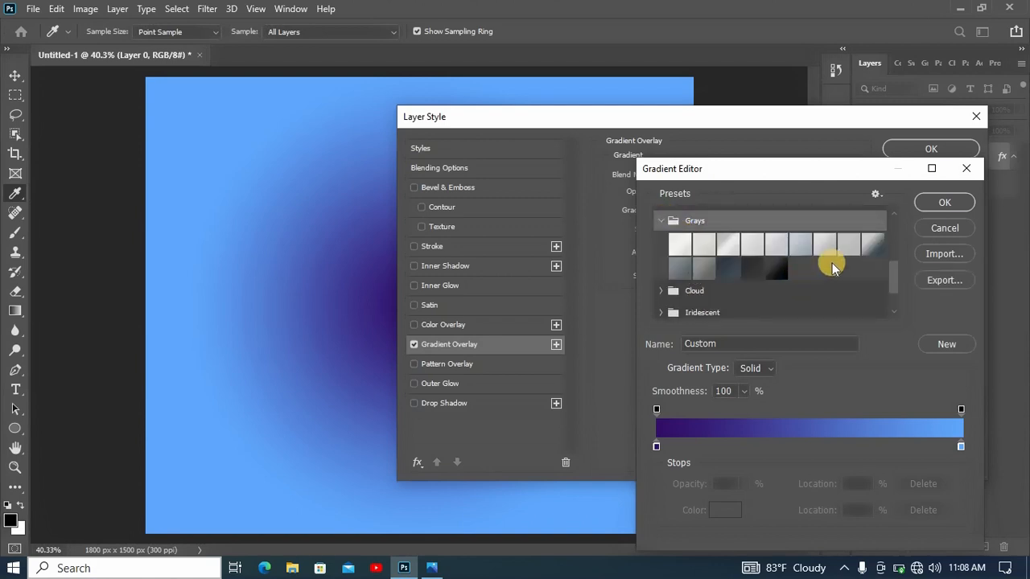
{"action": "left_click", "coordinate": [873, 239]}
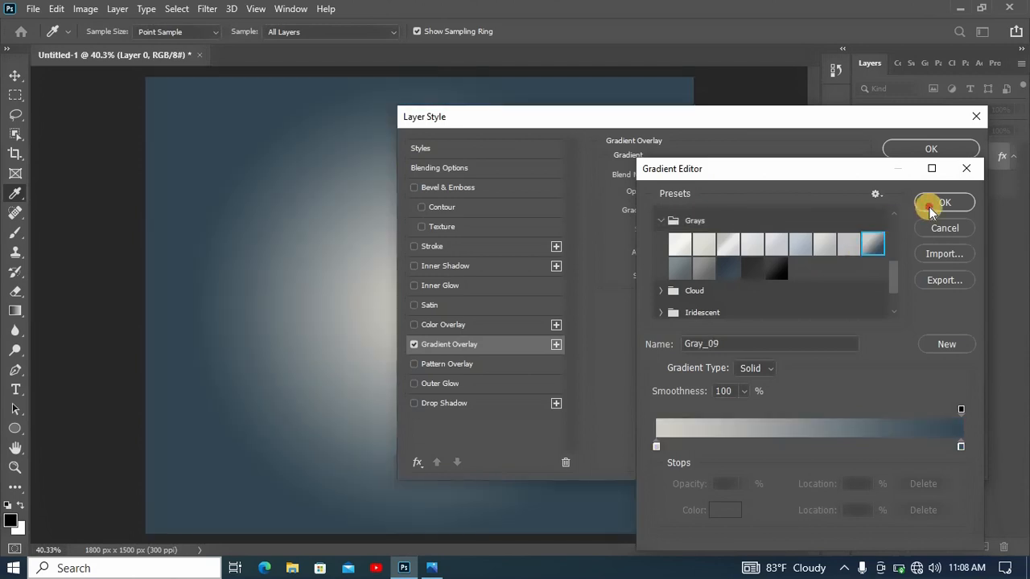
{"action": "left_click", "coordinate": [918, 147]}
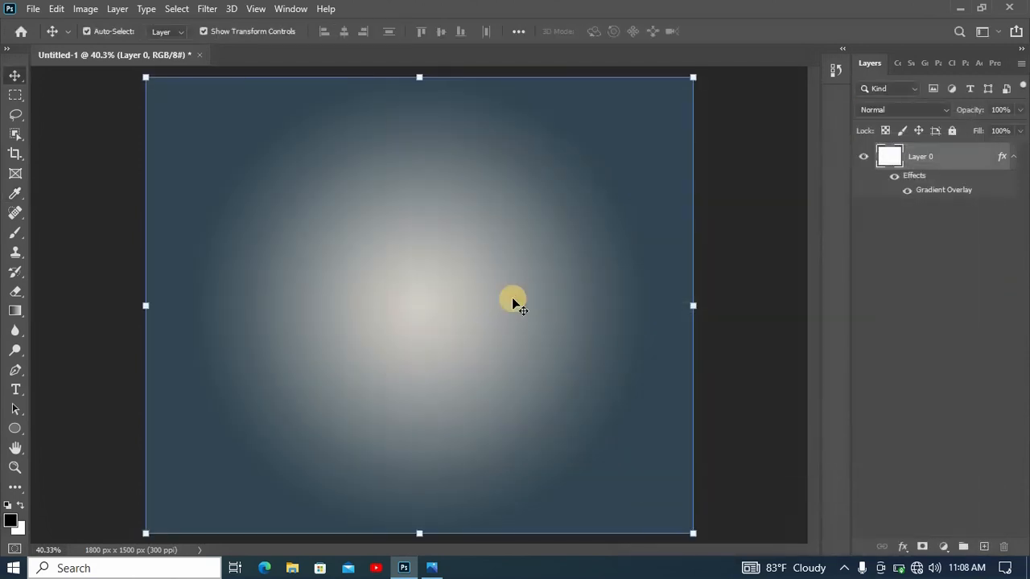
Step: Lock all attributes of the gradient background layer and deselect it
{"action": "left_click", "coordinate": [512, 297]}
{"action": "left_click", "coordinate": [935, 168]}
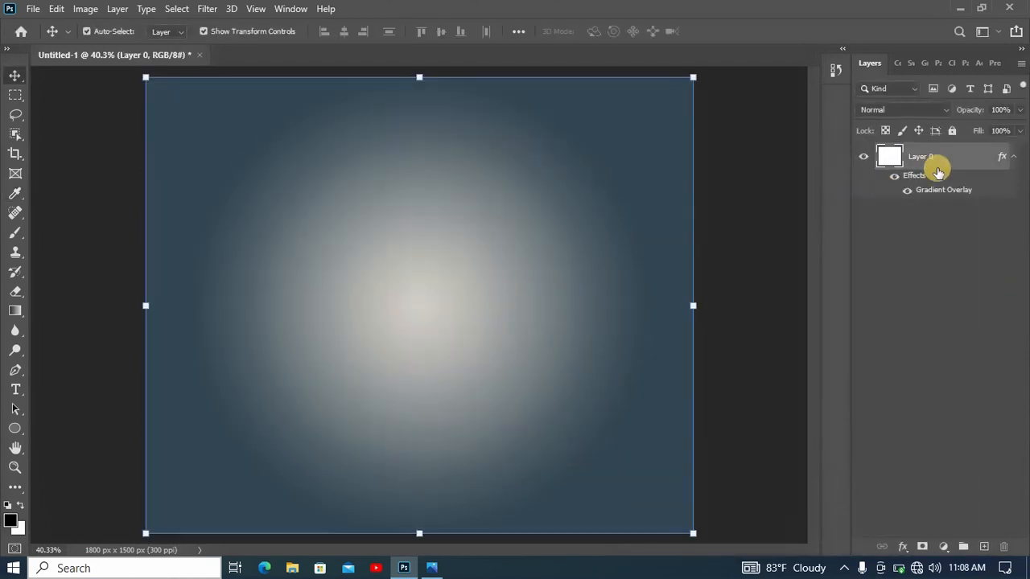
{"action": "left_click", "coordinate": [949, 131]}
{"action": "left_click", "coordinate": [607, 349]}
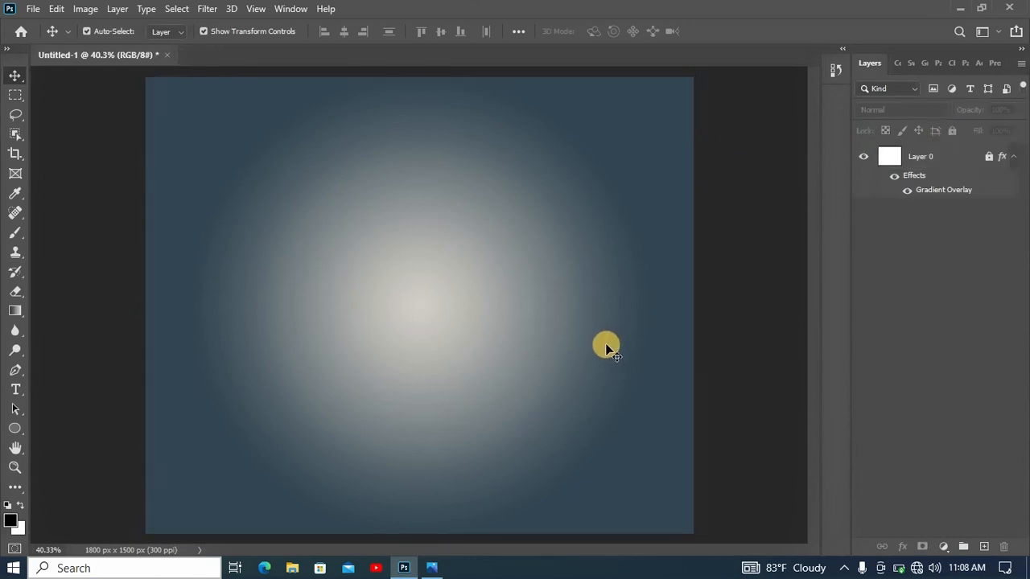
Step: Create a second new document 3.5 inches wide and 2 inches high at a resolution of 300 pixels/inch
{"action": "left_click", "coordinate": [22, 34]}
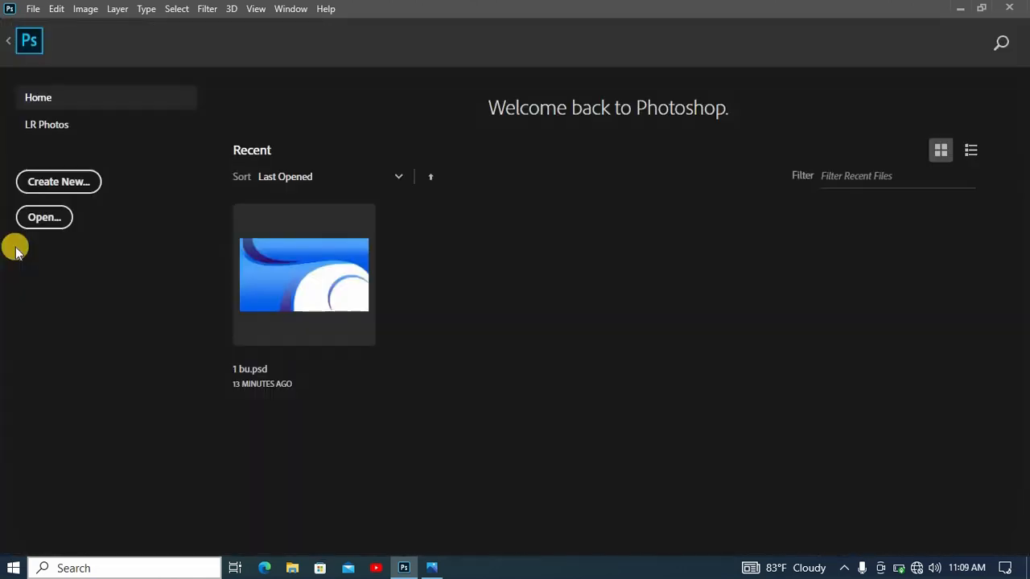
{"action": "left_click", "coordinate": [57, 185]}
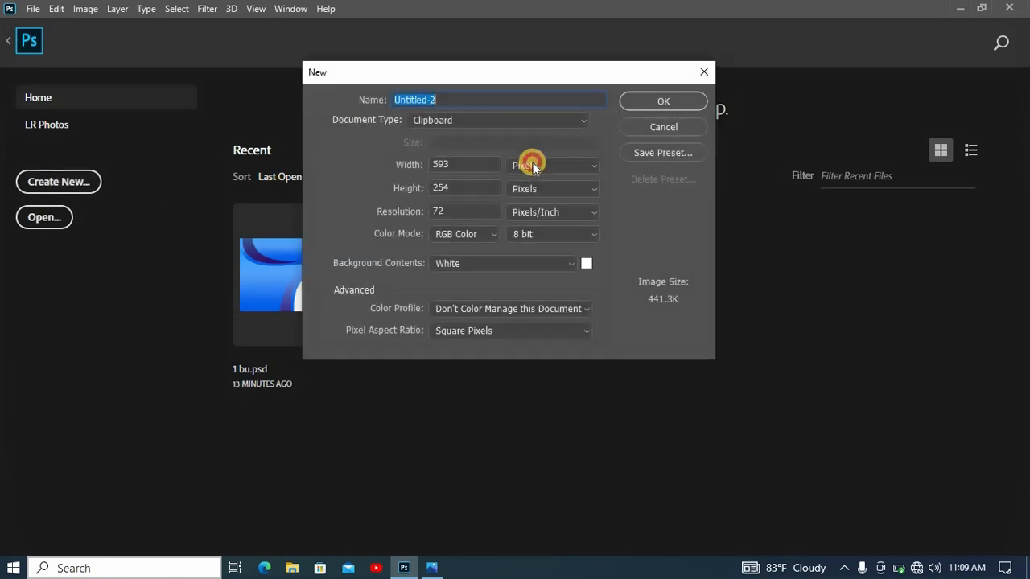
{"action": "left_click", "coordinate": [532, 165]}
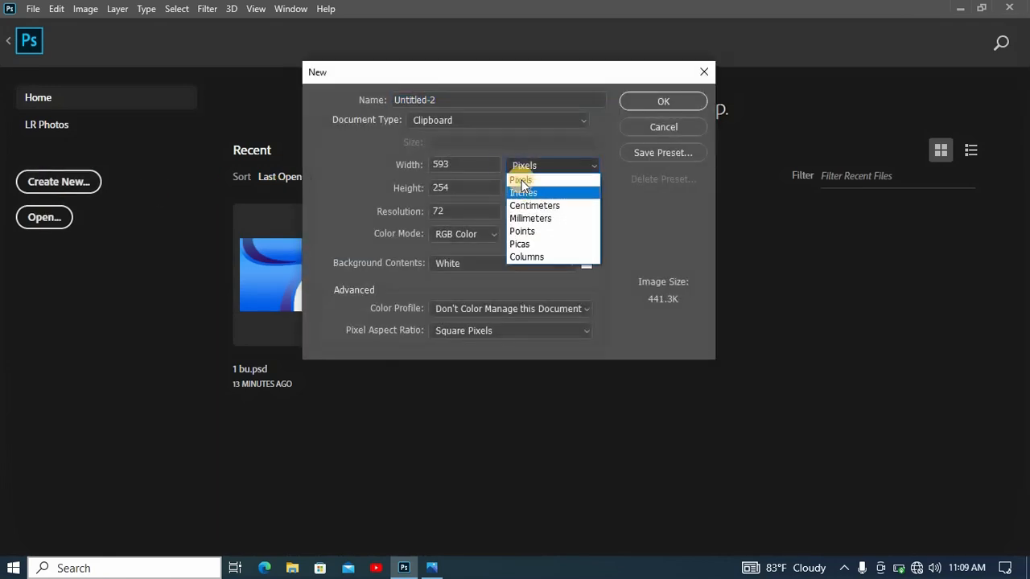
{"action": "left_click", "coordinate": [477, 161]}
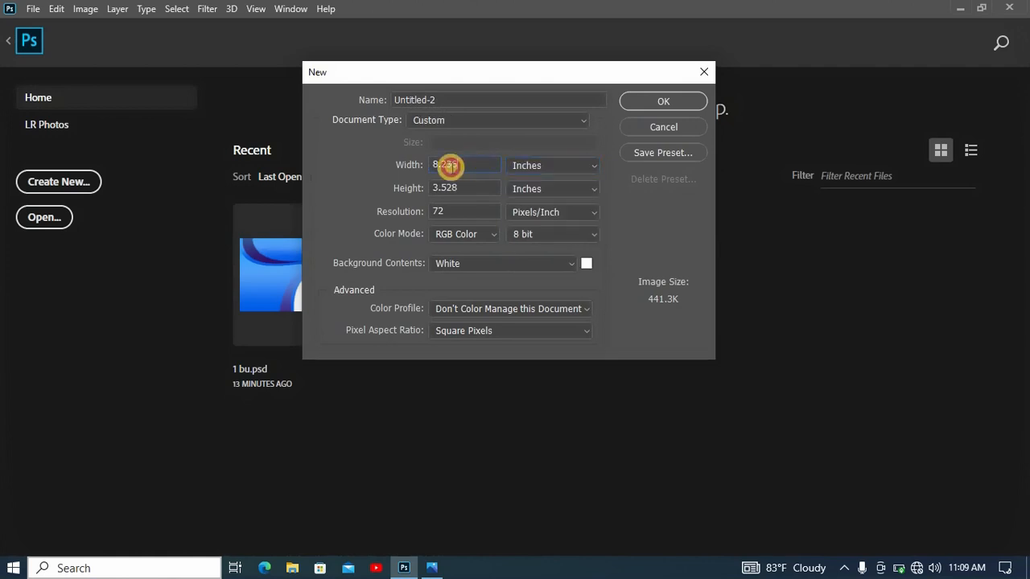
{"action": "left_click_drag", "start_coordinate": [450, 166], "coordinate": [409, 167]}
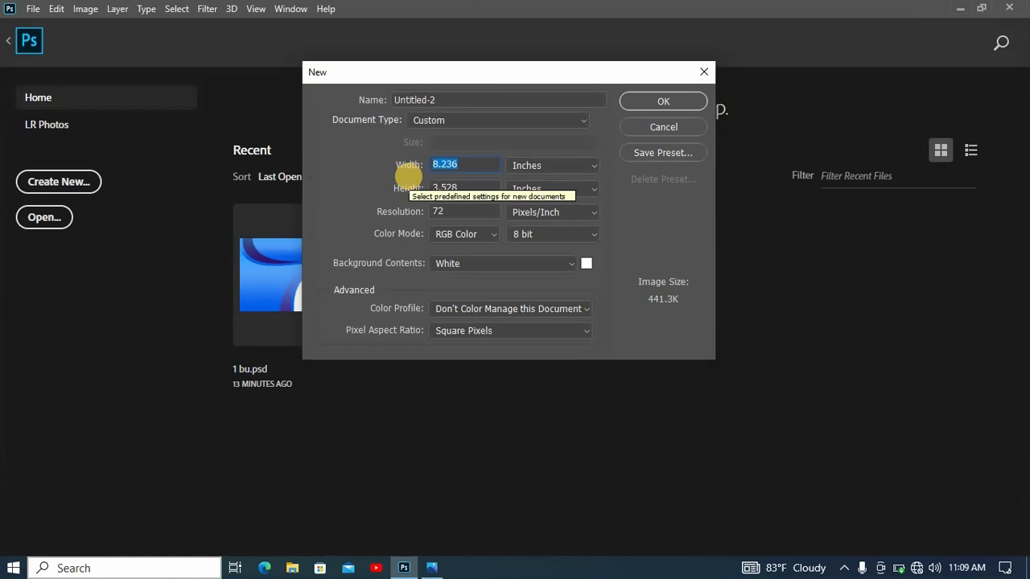
{"action": "type", "text": "3.5"}
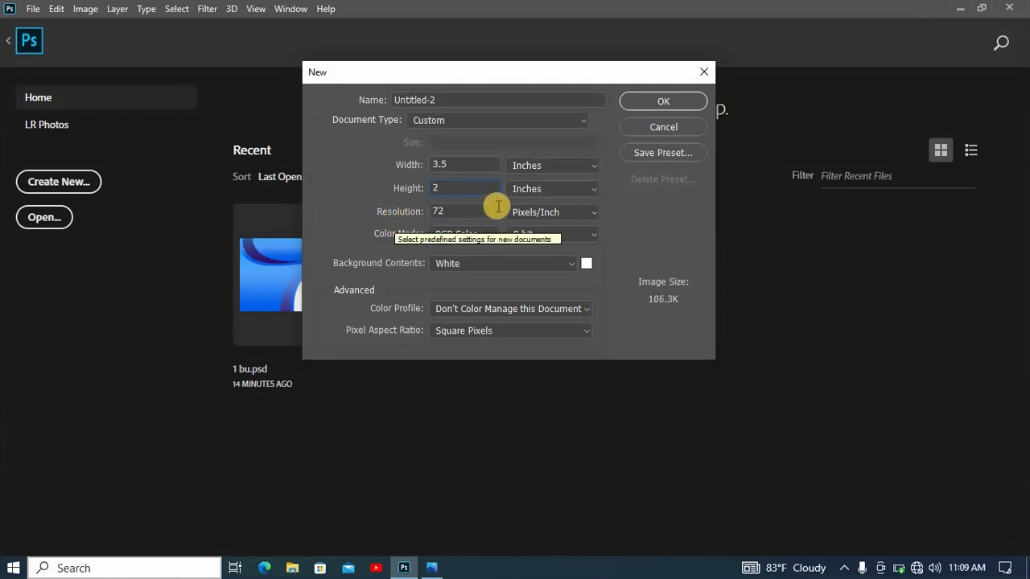
{"action": "key", "text": "Tab"}
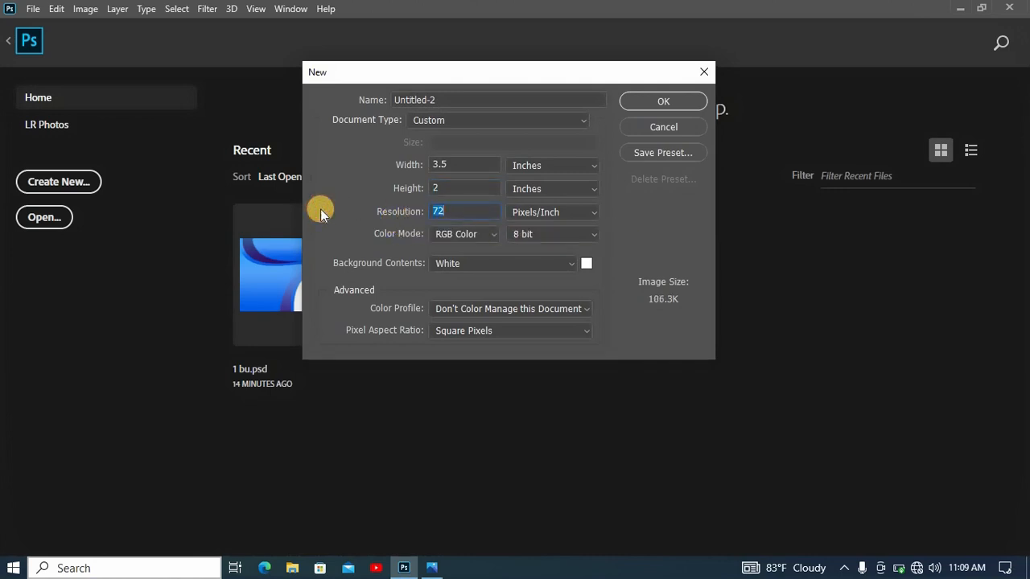
{"action": "type", "text": "3"}
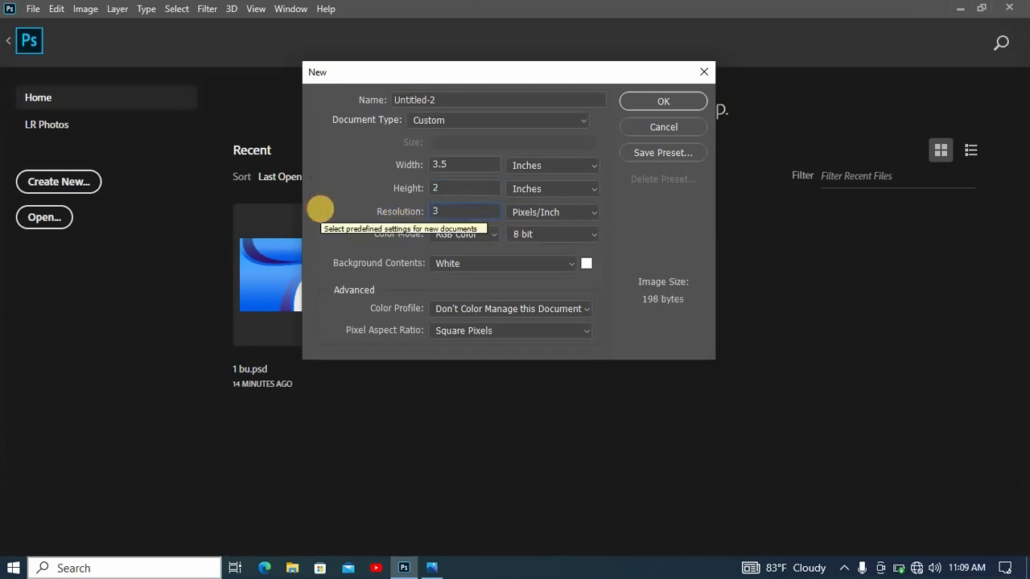
{"action": "type", "text": "00"}
{"action": "left_click", "coordinate": [683, 100]}
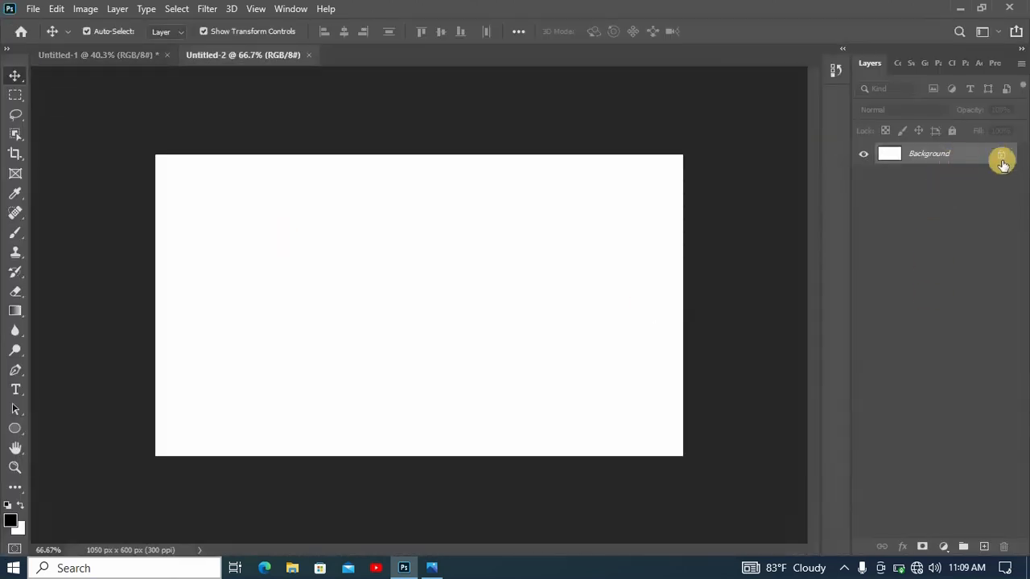
Step: Unlock the white background layer of Untitled-2 and copy it into the Untitled-1 document over the gradient
{"action": "left_click", "coordinate": [1001, 161]}
{"action": "left_click_drag", "start_coordinate": [333, 250], "coordinate": [510, 299]}
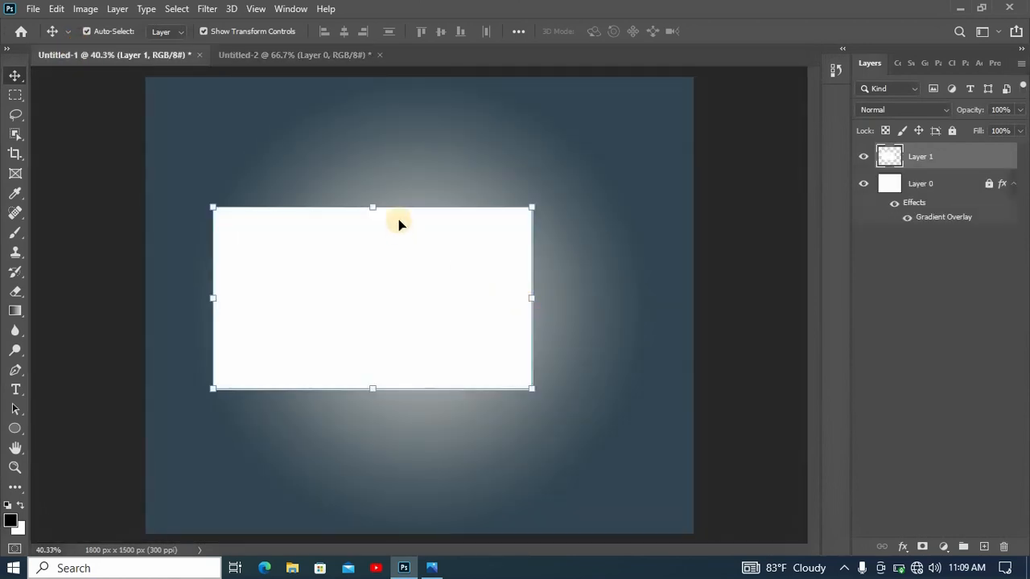
Step: Convert the white card layer to a smart object and centre it horizontally on the gradient background
{"action": "right_click", "coordinate": [921, 159]}
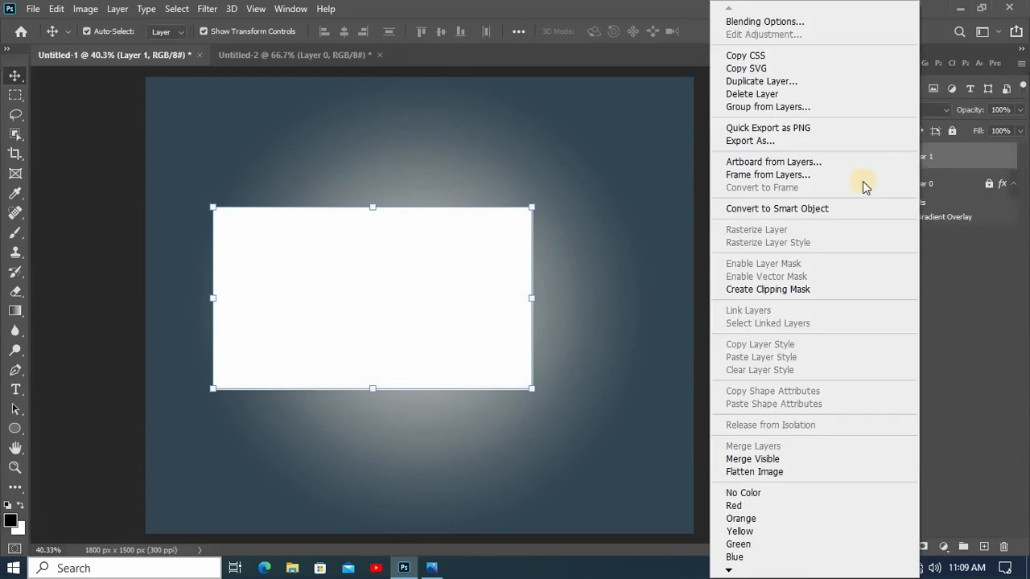
{"action": "left_click", "coordinate": [789, 210]}
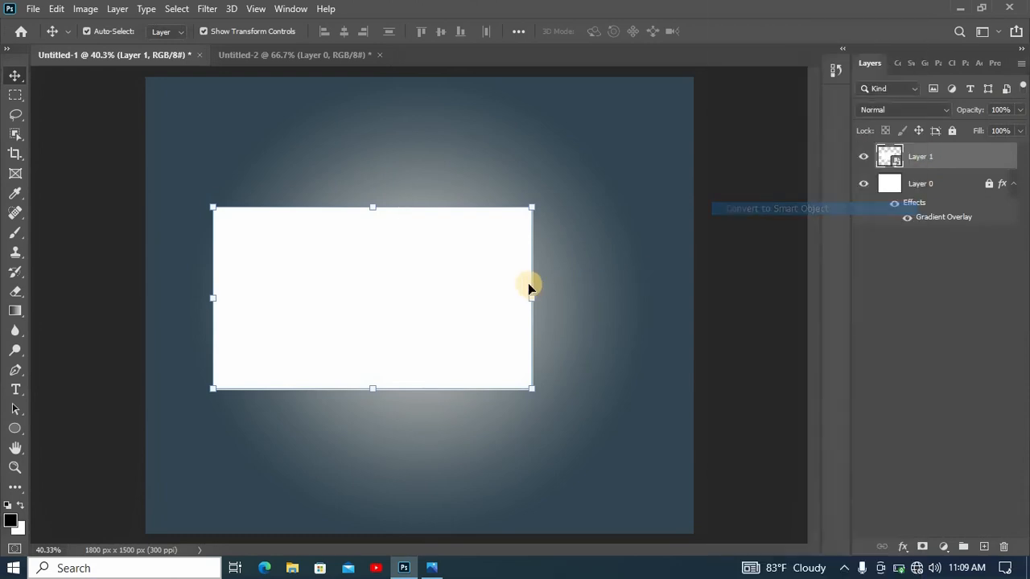
{"action": "left_click_drag", "start_coordinate": [560, 295], "coordinate": [527, 271]}
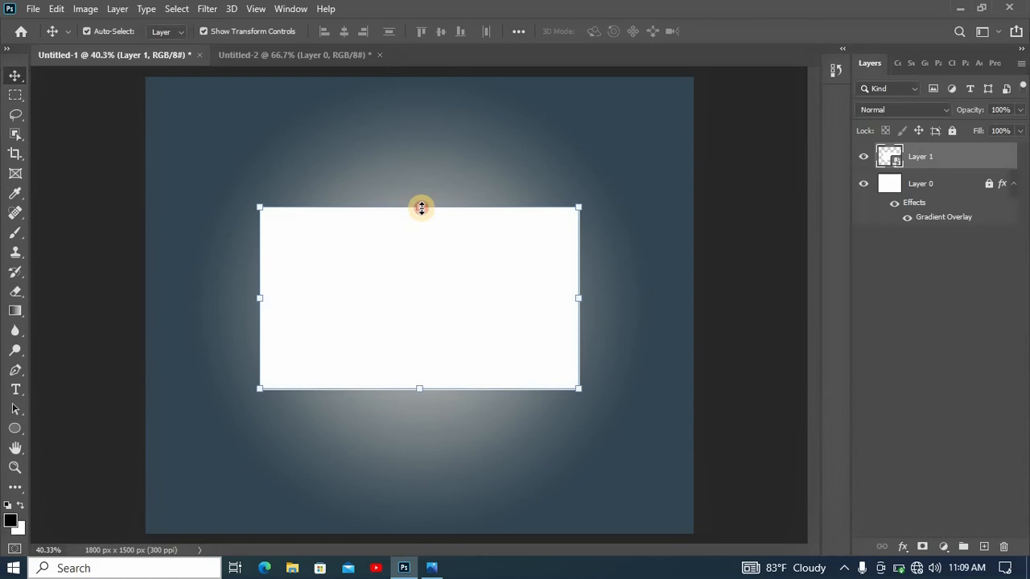
Step: Distort the white card's corners into a tilted perspective shape rising toward the right, about 92% wide and 72% high
{"action": "key", "text": "ctrl+t"}
{"action": "right_click", "coordinate": [411, 263]}
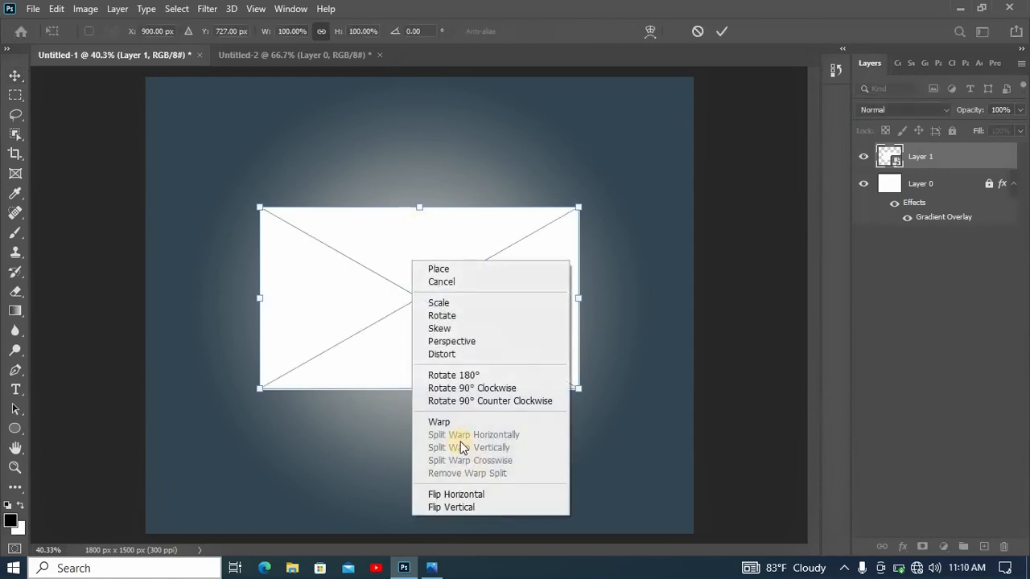
{"action": "left_click", "coordinate": [454, 352]}
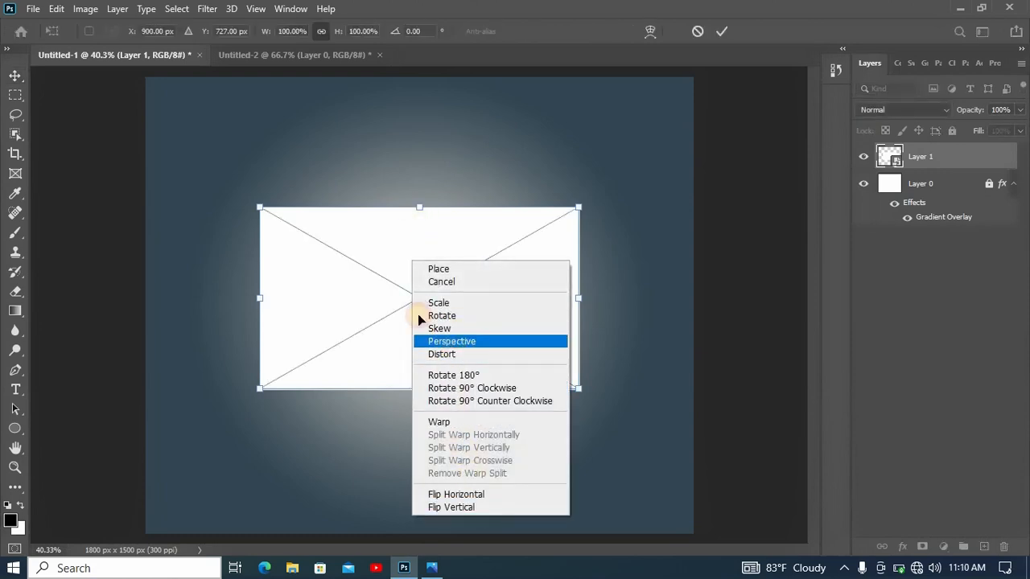
{"action": "left_click_drag", "start_coordinate": [259, 207], "coordinate": [245, 204]}
{"action": "left_click_drag", "start_coordinate": [577, 207], "coordinate": [543, 202]}
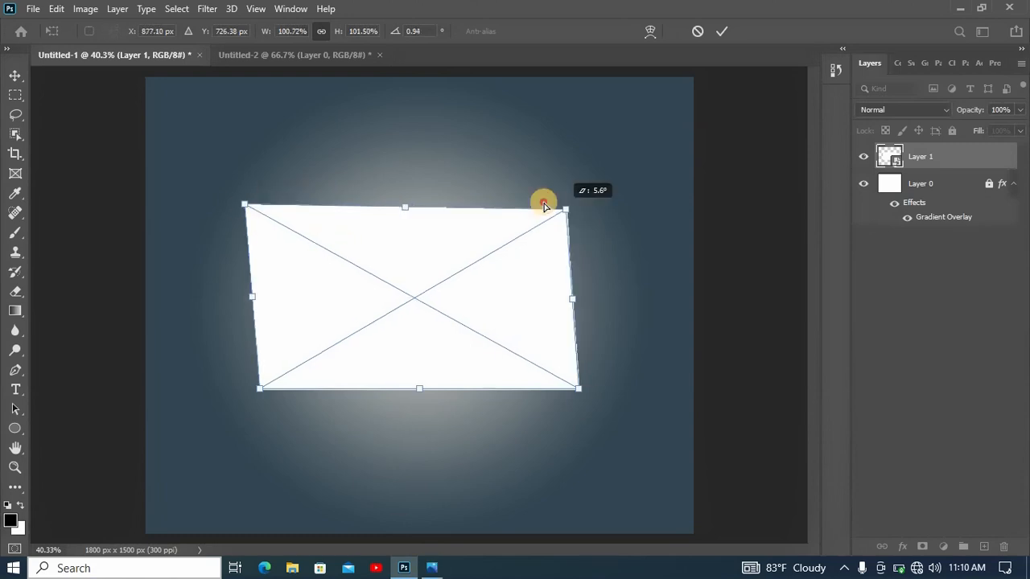
{"action": "left_click_drag", "start_coordinate": [413, 386], "coordinate": [402, 374]}
{"action": "left_click_drag", "start_coordinate": [567, 376], "coordinate": [556, 317]}
{"action": "left_click_drag", "start_coordinate": [534, 190], "coordinate": [501, 165]}
{"action": "left_click_drag", "start_coordinate": [233, 193], "coordinate": [237, 218]}
{"action": "left_click_drag", "start_coordinate": [402, 347], "coordinate": [397, 365]}
{"action": "left_click_drag", "start_coordinate": [234, 218], "coordinate": [193, 165]}
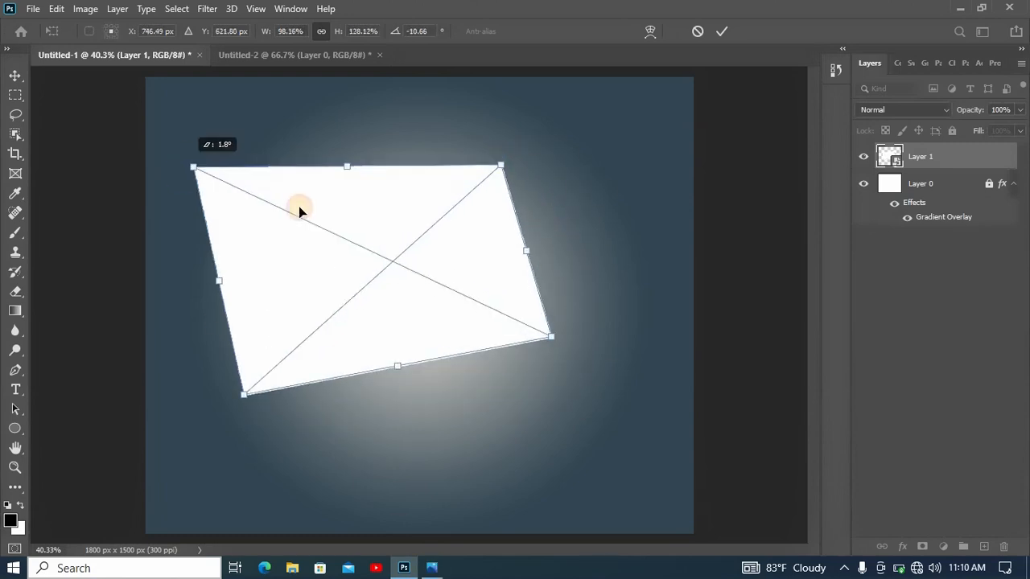
{"action": "left_click_drag", "start_coordinate": [501, 166], "coordinate": [481, 187]}
{"action": "left_click_drag", "start_coordinate": [193, 166], "coordinate": [221, 238]}
{"action": "left_click_drag", "start_coordinate": [551, 338], "coordinate": [544, 334]}
{"action": "left_click_drag", "start_coordinate": [480, 188], "coordinate": [481, 203]}
{"action": "left_click_drag", "start_coordinate": [220, 237], "coordinate": [241, 259]}
{"action": "left_click_drag", "start_coordinate": [244, 395], "coordinate": [253, 395]}
{"action": "left_click_drag", "start_coordinate": [544, 334], "coordinate": [542, 333]}
{"action": "left_click_drag", "start_coordinate": [397, 364], "coordinate": [397, 354]}
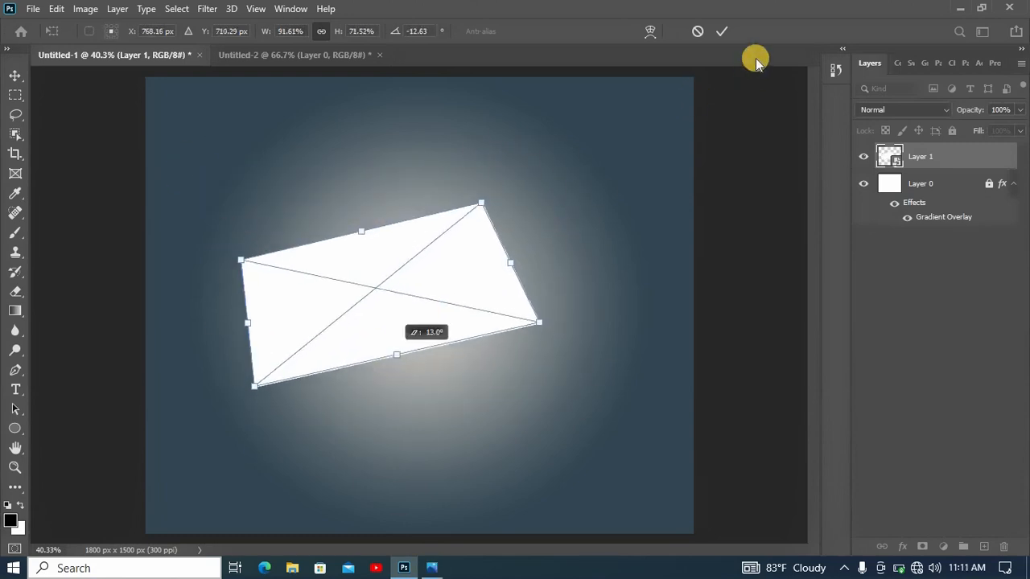
{"action": "left_click", "coordinate": [721, 31]}
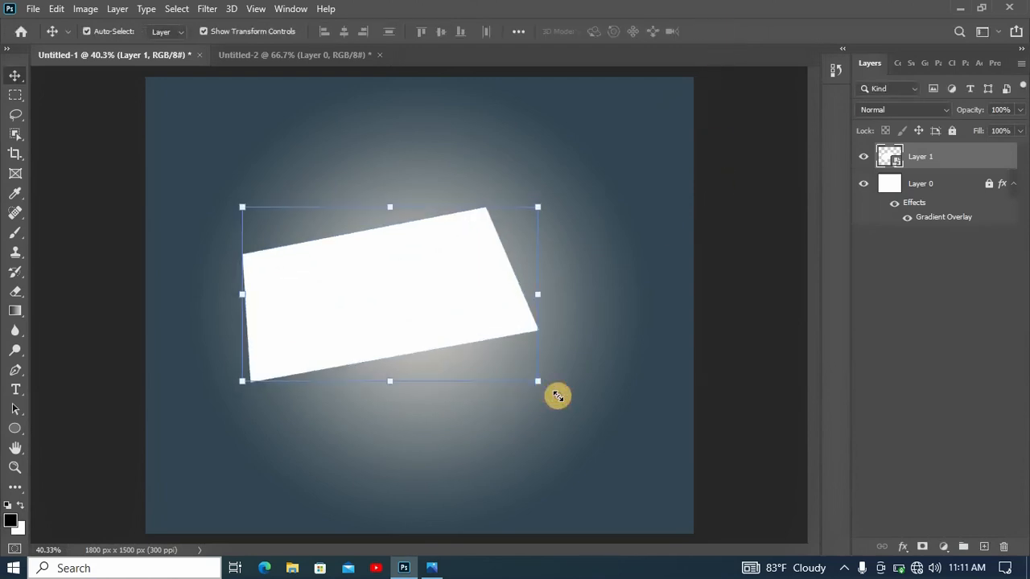
Step: Enlarge the distorted card to about 114% width and 86% height and reposition it over the glow of the background
{"action": "key", "text": "ctrl+t"}
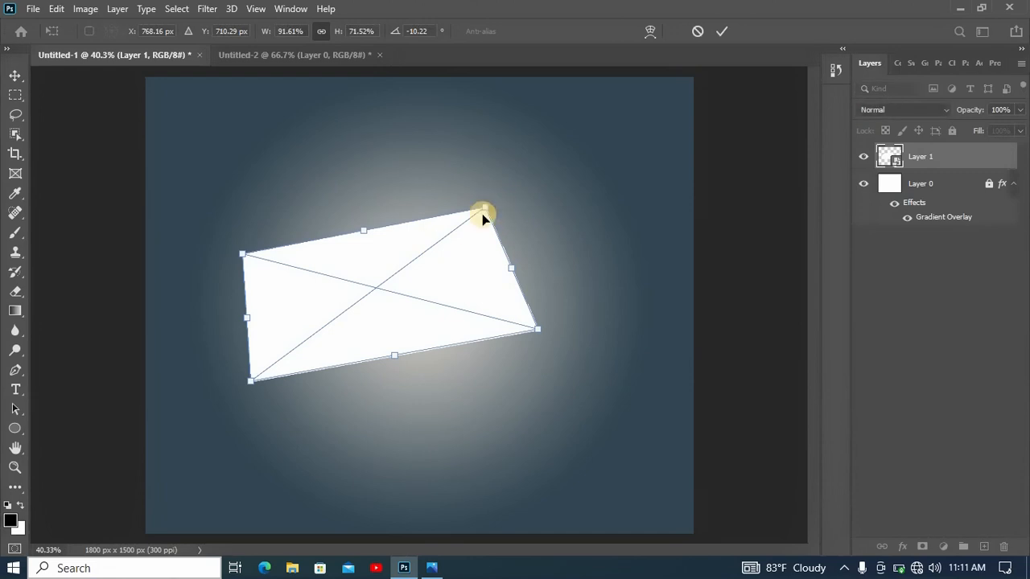
{"action": "left_click_drag", "start_coordinate": [485, 207], "coordinate": [523, 175]}
{"action": "left_click_drag", "start_coordinate": [457, 245], "coordinate": [448, 246]}
{"action": "left_click", "coordinate": [722, 31]}
{"action": "left_click", "coordinate": [678, 200]}
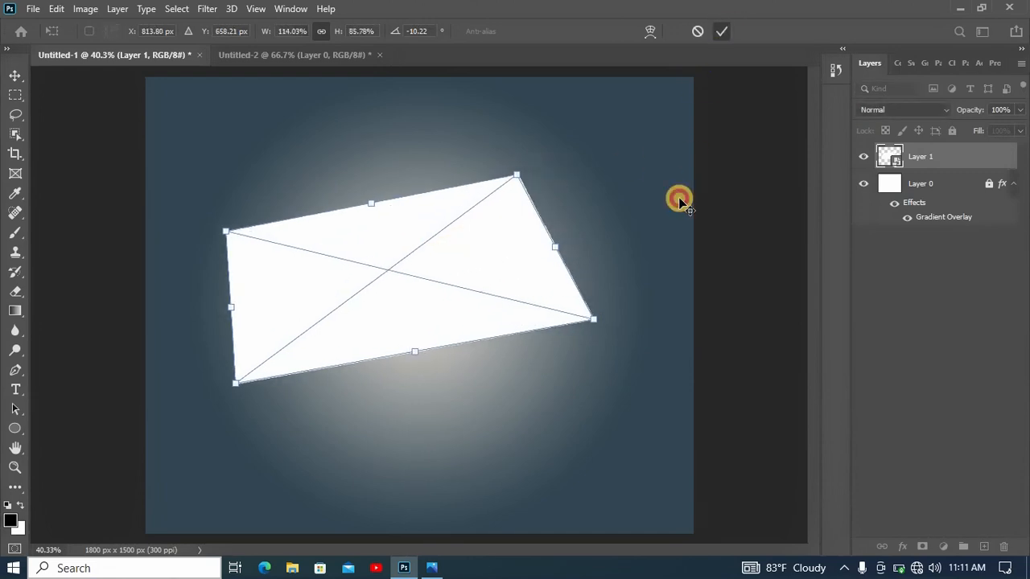
{"action": "left_click", "coordinate": [401, 251]}
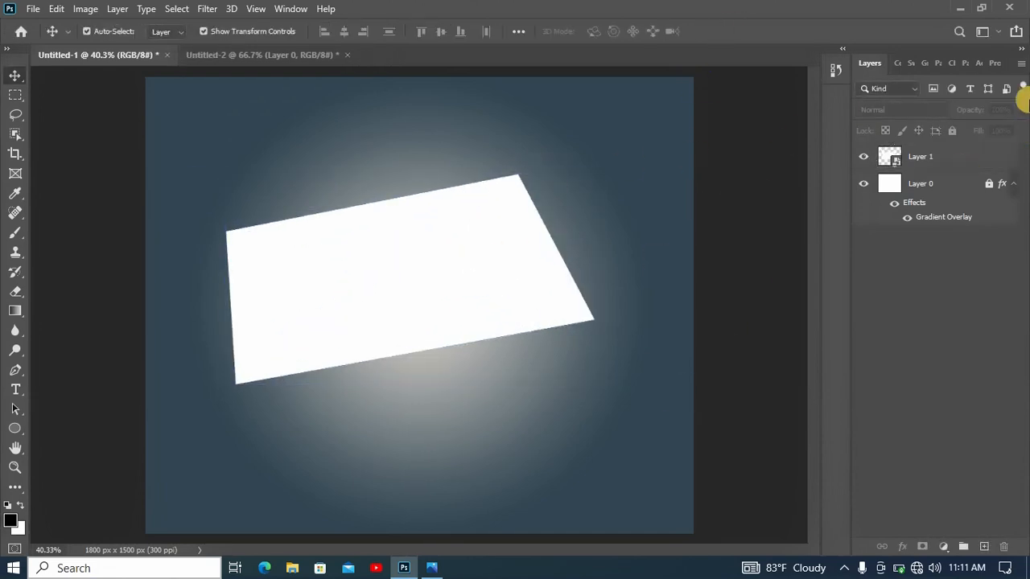
Step: Open the contents of the card's smart object Layer 1 and lock all attributes of its white layer
{"action": "left_click", "coordinate": [886, 156]}
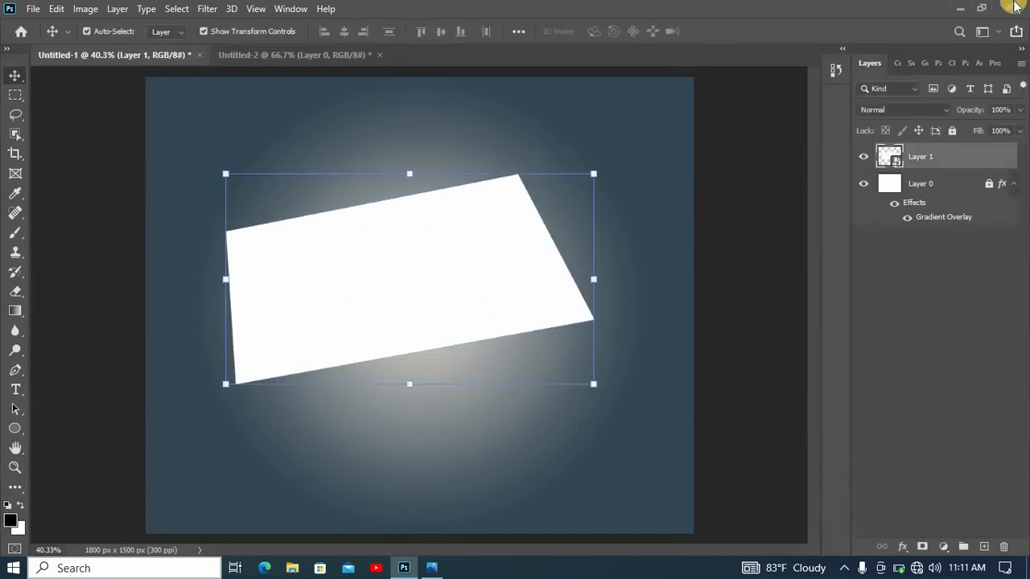
{"action": "double_click", "coordinate": [899, 163]}
{"action": "left_click", "coordinate": [523, 232]}
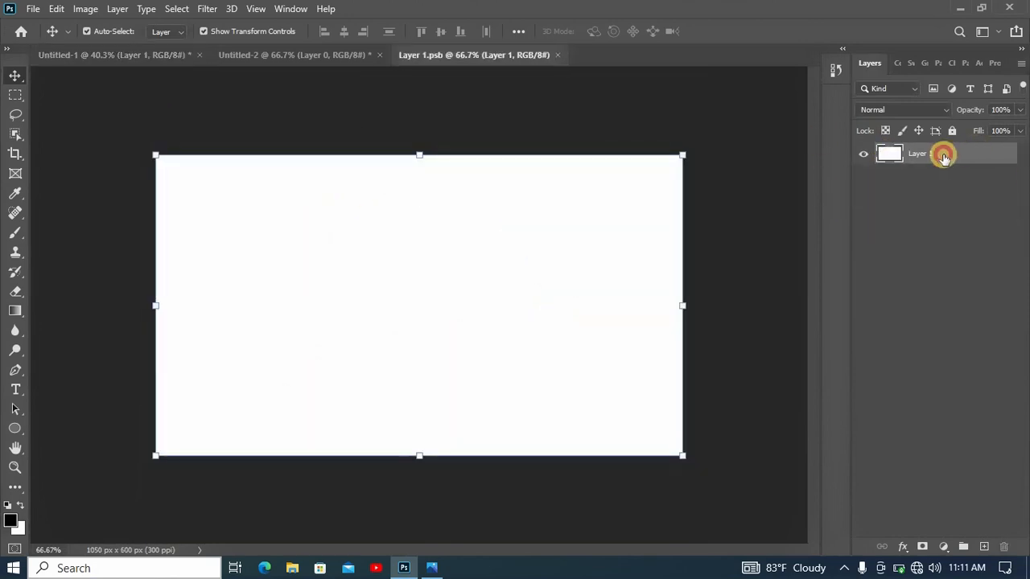
{"action": "left_click", "coordinate": [951, 131]}
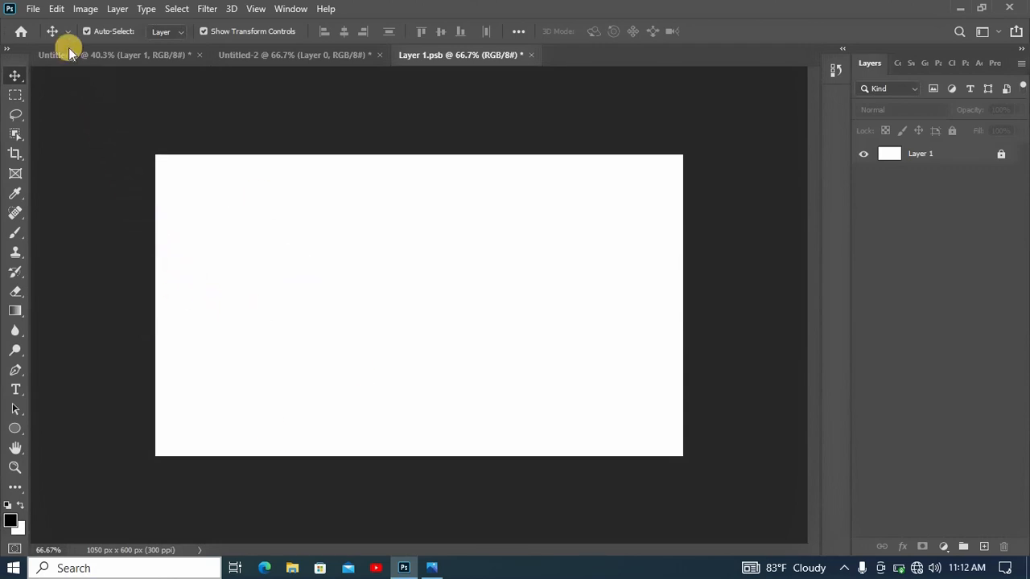
Step: Open 1 bu.psd and copy all its shape layers, without the background, into Layer 1.psb
{"action": "left_click", "coordinate": [32, 8]}
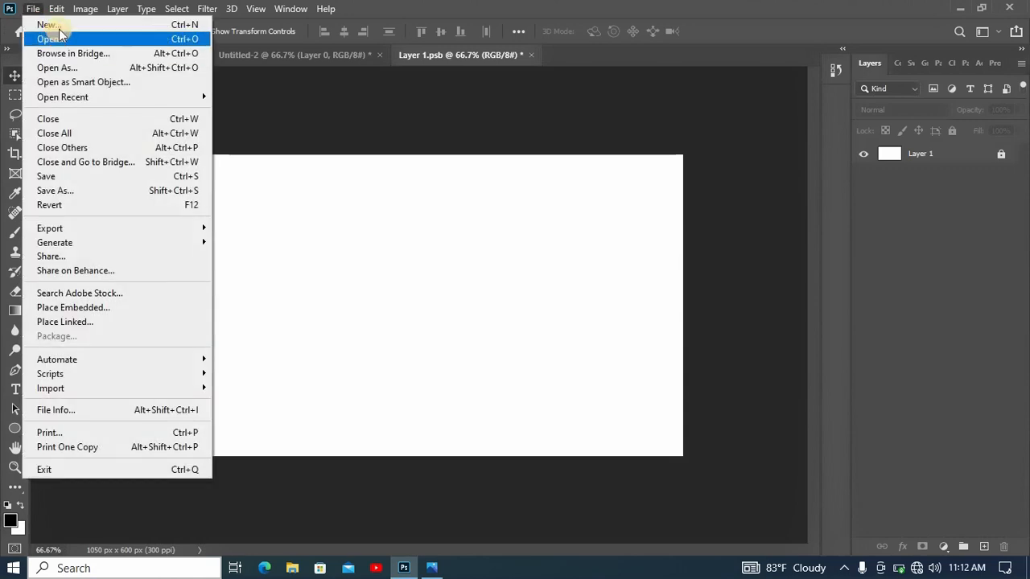
{"action": "left_click", "coordinate": [41, 27]}
{"action": "left_click", "coordinate": [392, 369]}
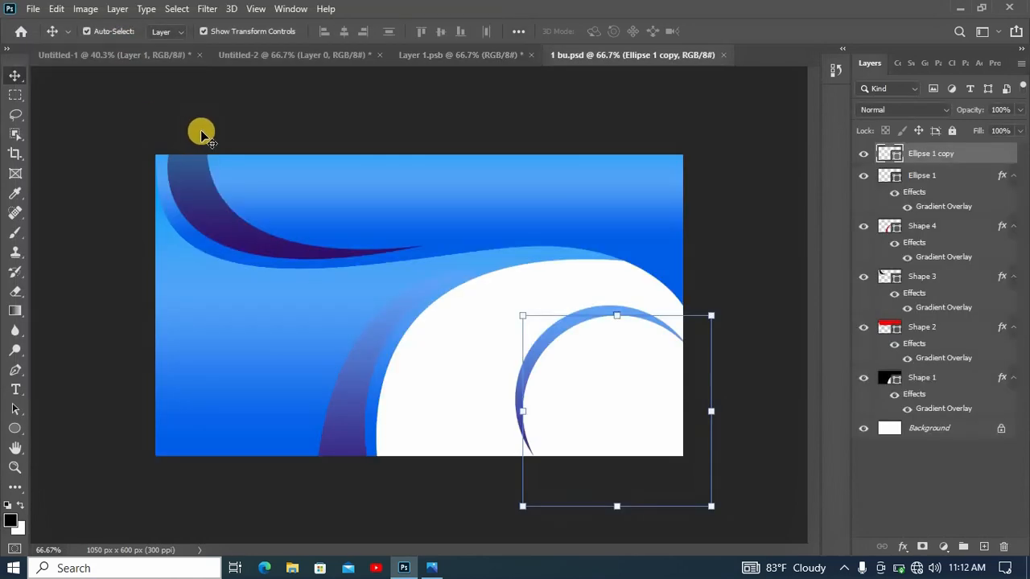
{"action": "left_click_drag", "start_coordinate": [151, 126], "coordinate": [869, 530]}
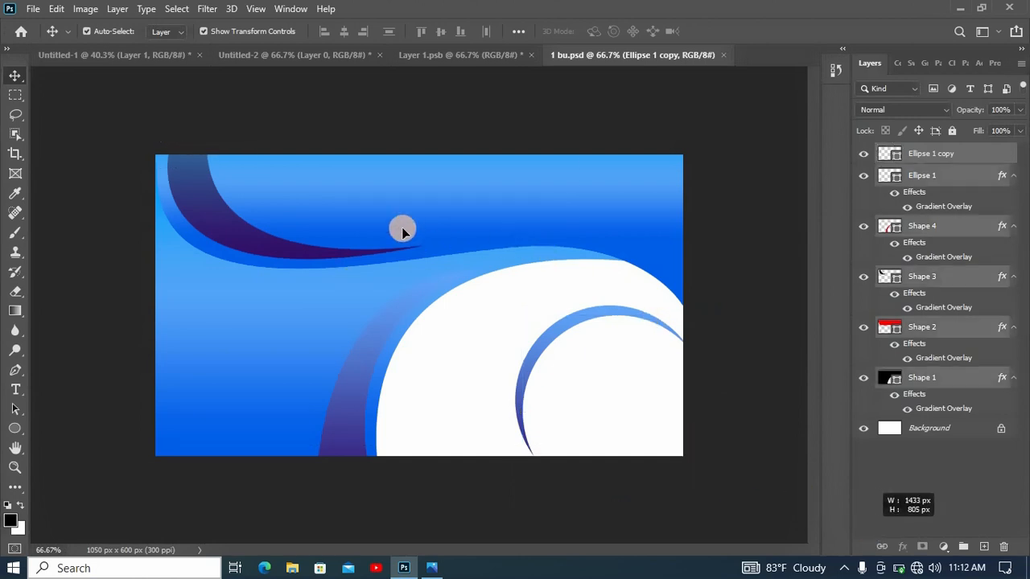
{"action": "left_click_drag", "start_coordinate": [470, 59], "coordinate": [409, 335]}
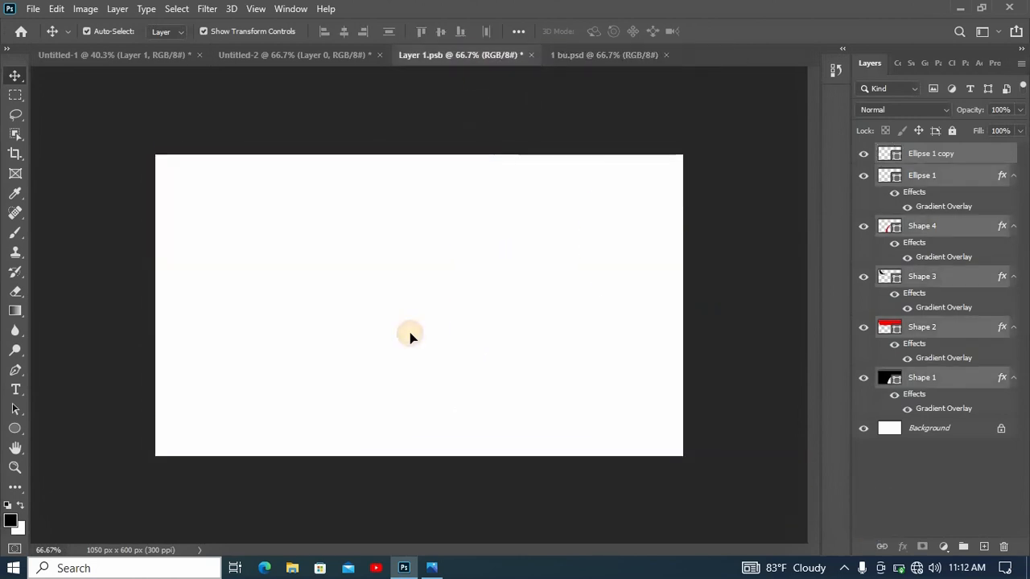
Step: Scale and position the pasted blue wave artwork so that it fills the whole card in Layer 1.psb
{"action": "key", "text": "ctrl+t"}
{"action": "key", "text": "ctrl+0"}
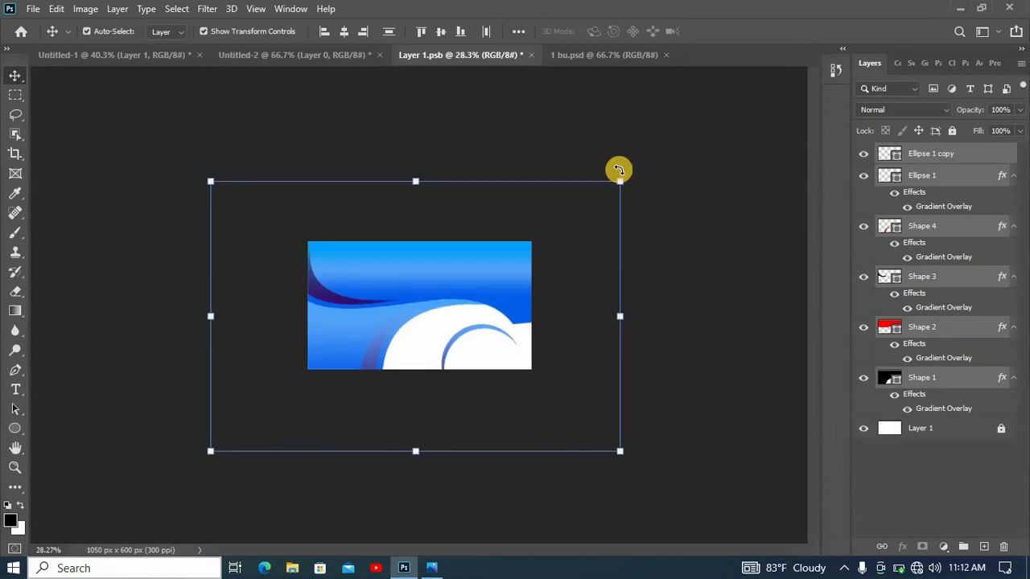
{"action": "left_click_drag", "start_coordinate": [619, 181], "coordinate": [426, 313]}
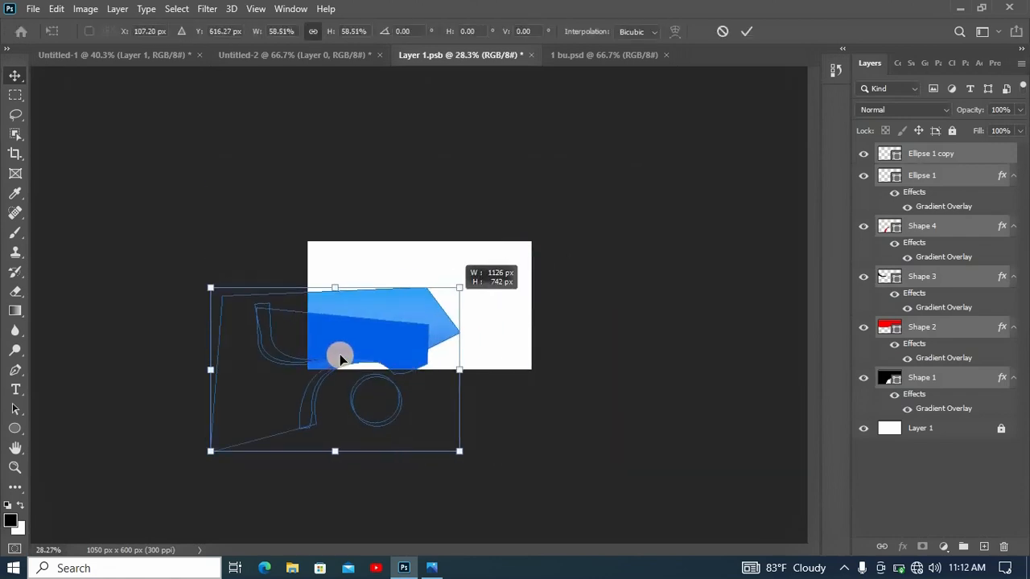
{"action": "left_click_drag", "start_coordinate": [338, 351], "coordinate": [411, 312]}
{"action": "left_click_drag", "start_coordinate": [489, 250], "coordinate": [572, 193]}
{"action": "left_click_drag", "start_coordinate": [485, 273], "coordinate": [532, 277]}
{"action": "left_click_drag", "start_coordinate": [317, 220], "coordinate": [296, 206]}
{"action": "left_click", "coordinate": [713, 304]}
{"action": "left_click_drag", "start_coordinate": [490, 262], "coordinate": [436, 246]}
{"action": "left_click_drag", "start_coordinate": [575, 303], "coordinate": [640, 299]}
{"action": "left_click", "coordinate": [748, 32]}
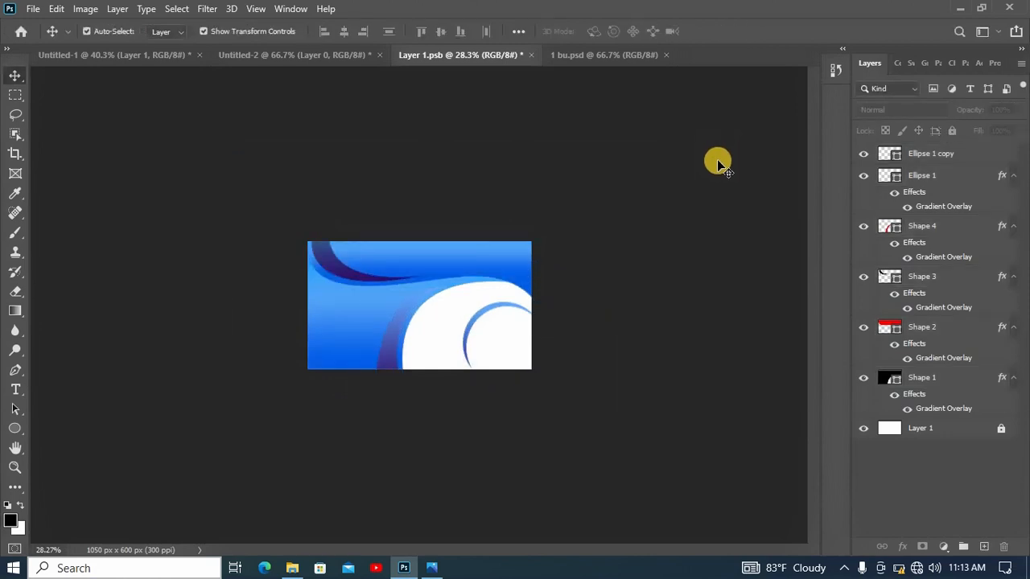
Step: Save and close the smart object contents Layer 1.psb and return to the Untitled-1 document
{"action": "key", "text": "ctrl+s"}
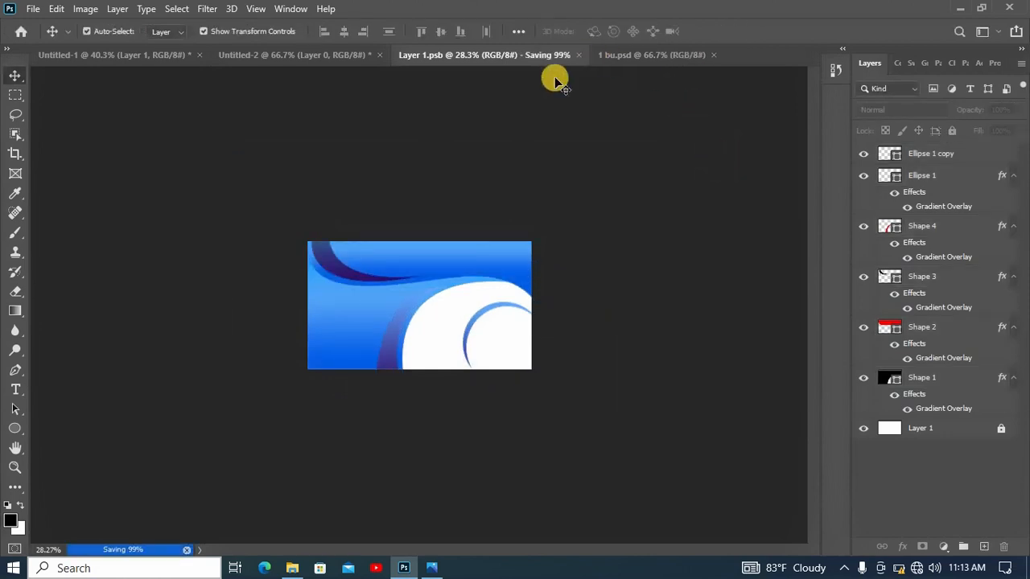
{"action": "key", "text": "ctrl+w"}
{"action": "left_click", "coordinate": [126, 62]}
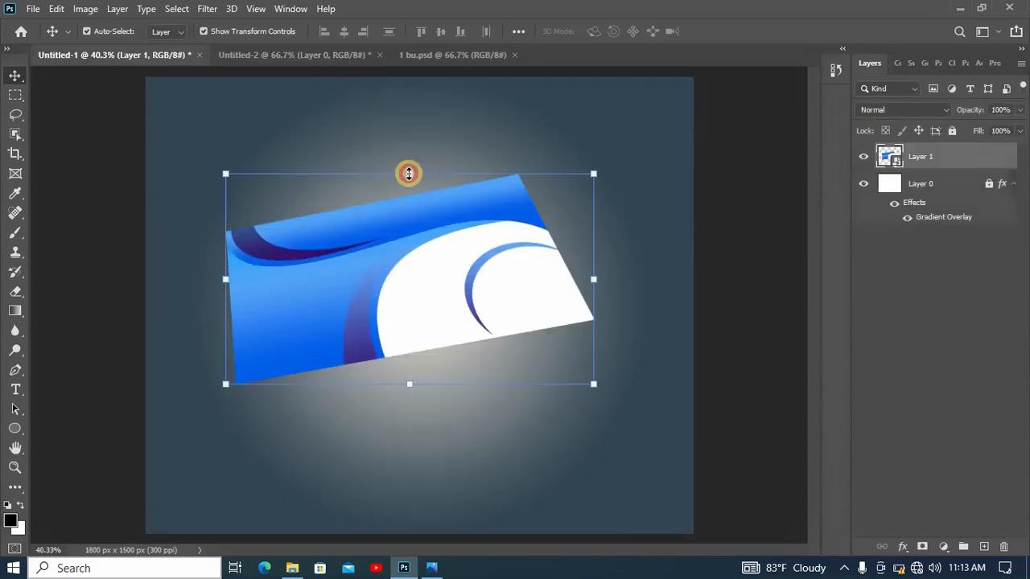
Step: Distort the blue card into a flatter perspective, about 91% wide and 84% high, and move it slightly down and to the left
{"action": "key", "text": "ctrl+t"}
{"action": "right_click", "coordinate": [451, 271]}
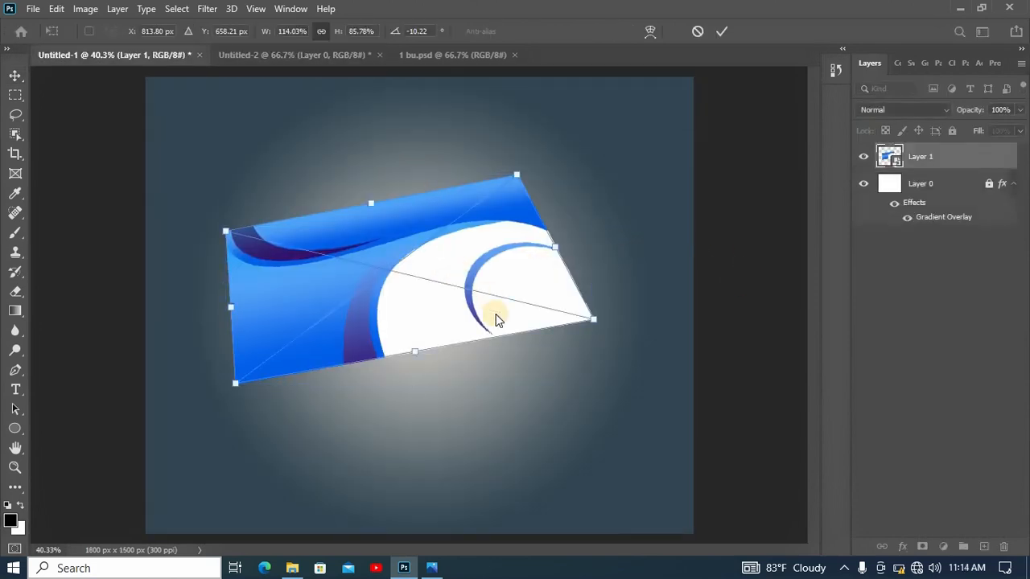
{"action": "left_click", "coordinate": [481, 363]}
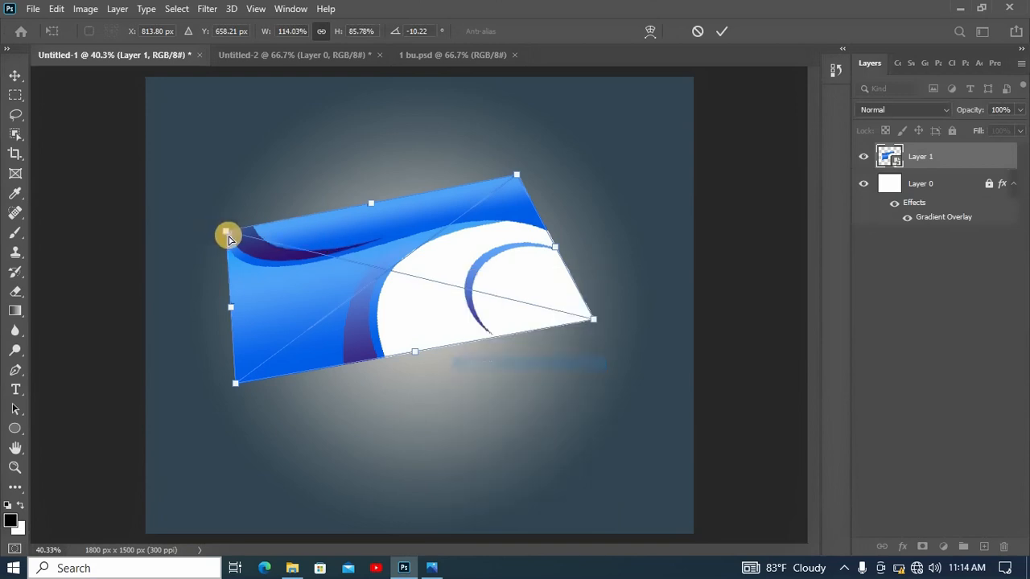
{"action": "left_click_drag", "start_coordinate": [225, 233], "coordinate": [227, 197]}
{"action": "left_click_drag", "start_coordinate": [518, 177], "coordinate": [491, 179]}
{"action": "left_click_drag", "start_coordinate": [593, 319], "coordinate": [538, 314]}
{"action": "left_click_drag", "start_coordinate": [236, 381], "coordinate": [247, 354]}
{"action": "left_click", "coordinate": [721, 31]}
{"action": "left_click_drag", "start_coordinate": [456, 246], "coordinate": [423, 258]}
Step: Add a Multiply drop shadow to the card layer with 30% opacity, a distance of about 63 px and 0% noise
{"action": "right_click", "coordinate": [949, 155]}
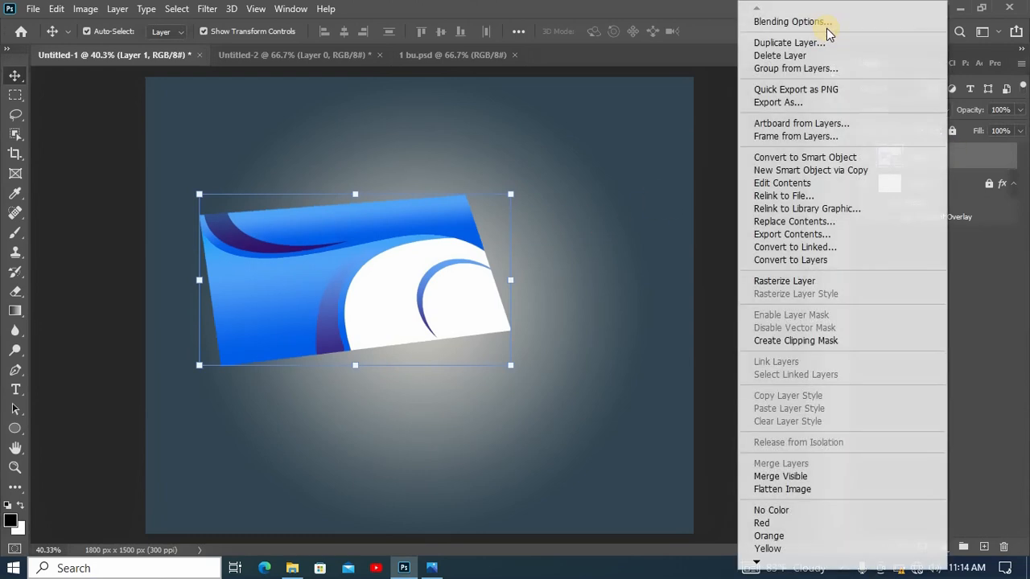
{"action": "left_click", "coordinate": [824, 22]}
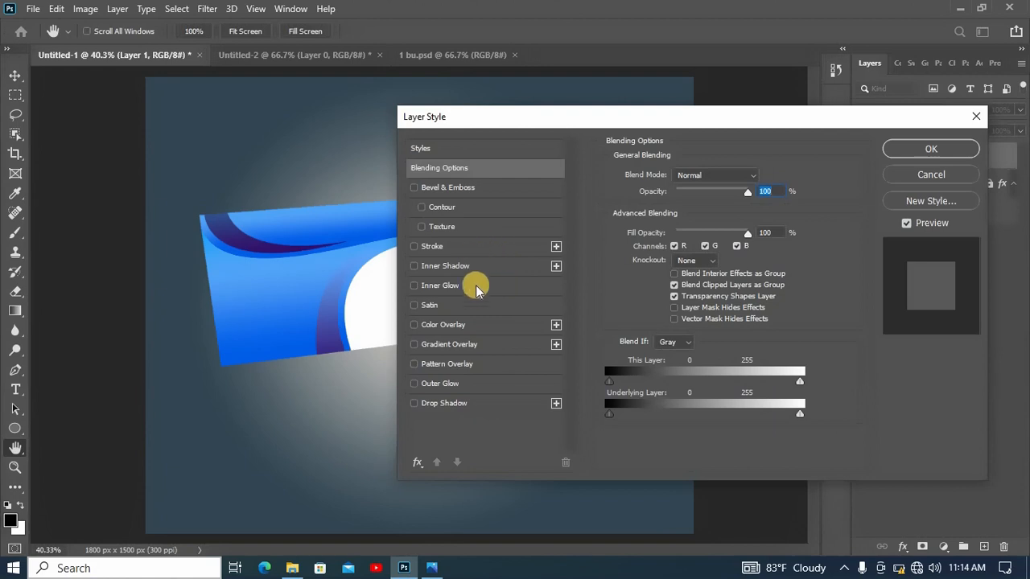
{"action": "left_click", "coordinate": [460, 402]}
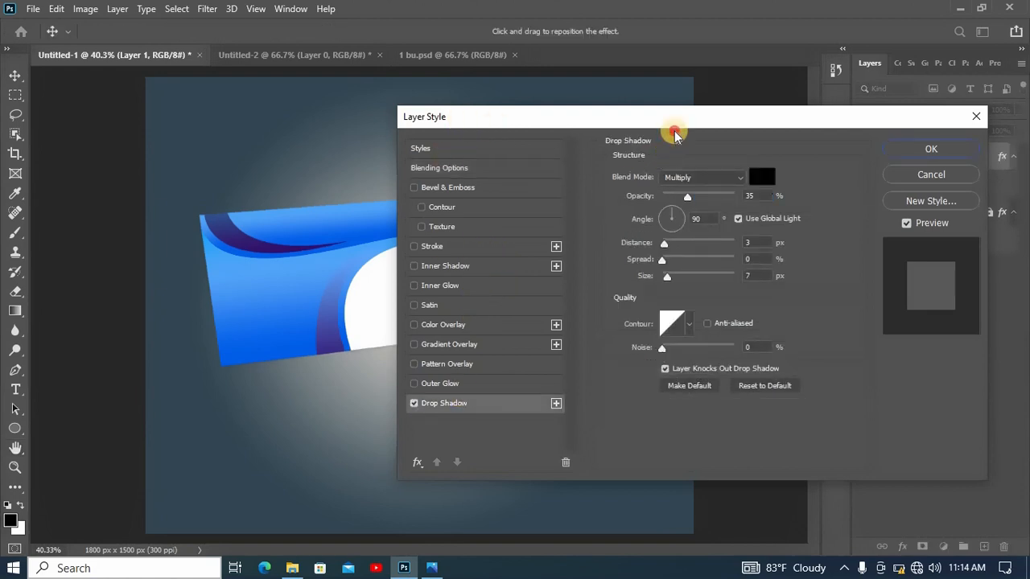
{"action": "left_click_drag", "start_coordinate": [669, 127], "coordinate": [938, 171]}
{"action": "left_click_drag", "start_coordinate": [871, 186], "coordinate": [899, 188]}
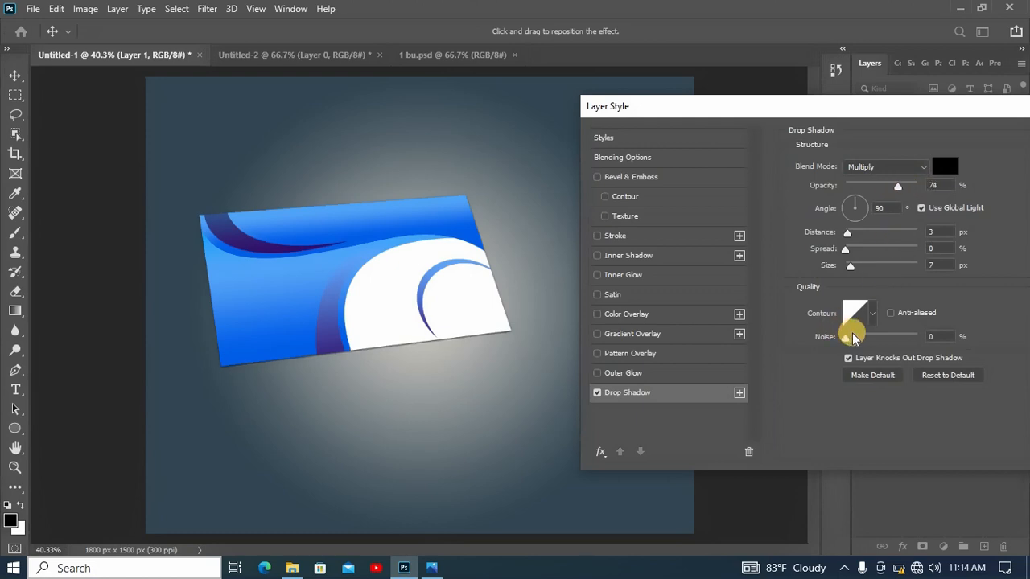
{"action": "left_click_drag", "start_coordinate": [866, 340], "coordinate": [898, 331]}
{"action": "left_click_drag", "start_coordinate": [797, 335], "coordinate": [797, 328]}
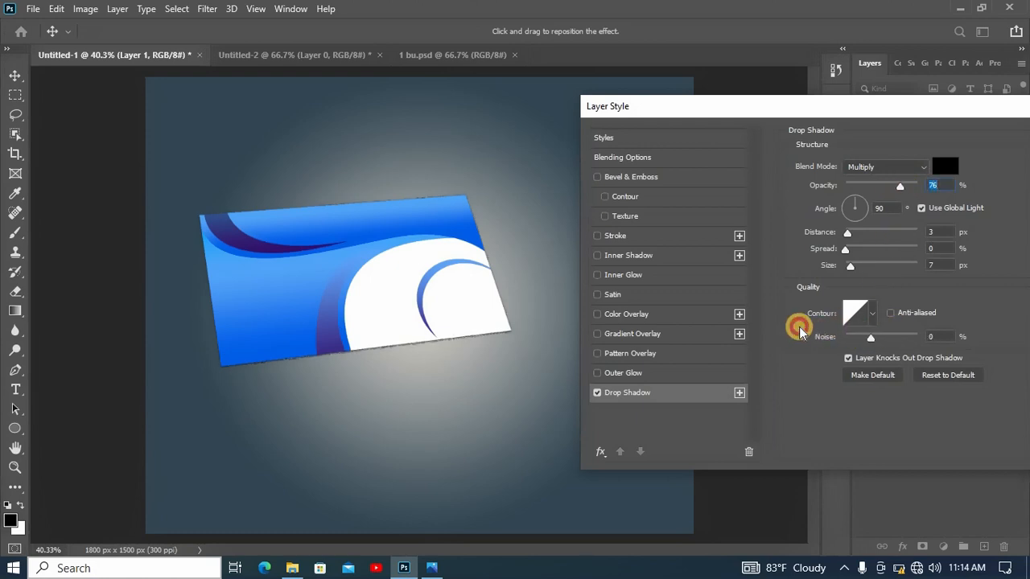
{"action": "mouse_move", "coordinate": [879, 231]}
{"action": "left_mouse_down"}
{"action": "mouse_move", "coordinate": [902, 243]}
{"action": "mouse_move", "coordinate": [878, 240]}
{"action": "left_mouse_up"}
{"action": "left_click_drag", "start_coordinate": [889, 188], "coordinate": [868, 196]}
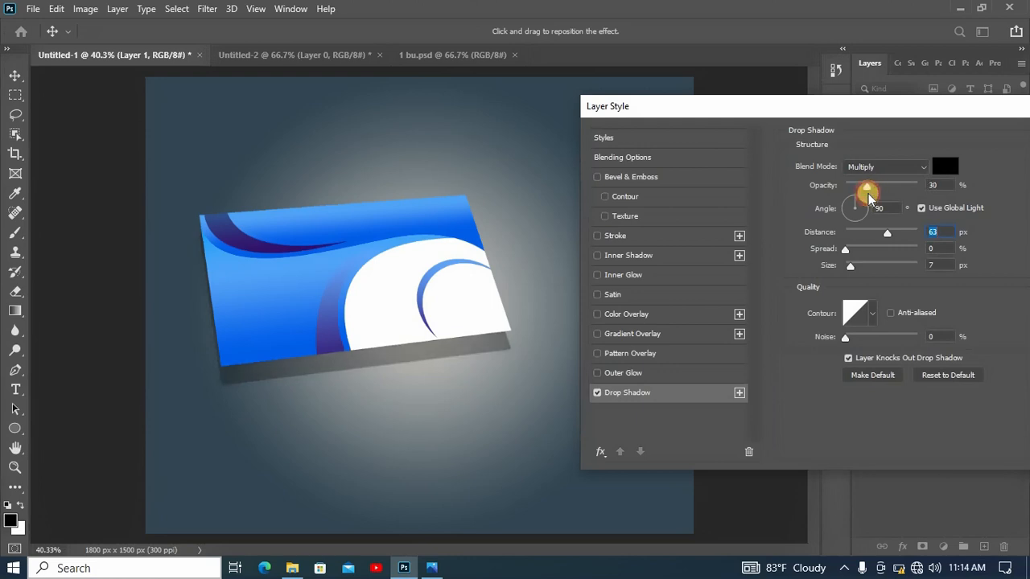
Step: Set the card's drop shadow to a distance of 178 px and a size of 18 px, and apply the layer style
{"action": "left_click", "coordinate": [875, 266]}
{"action": "mouse_move", "coordinate": [859, 269]}
{"action": "left_mouse_down"}
{"action": "mouse_move", "coordinate": [877, 267]}
{"action": "mouse_move", "coordinate": [858, 273]}
{"action": "left_mouse_up"}
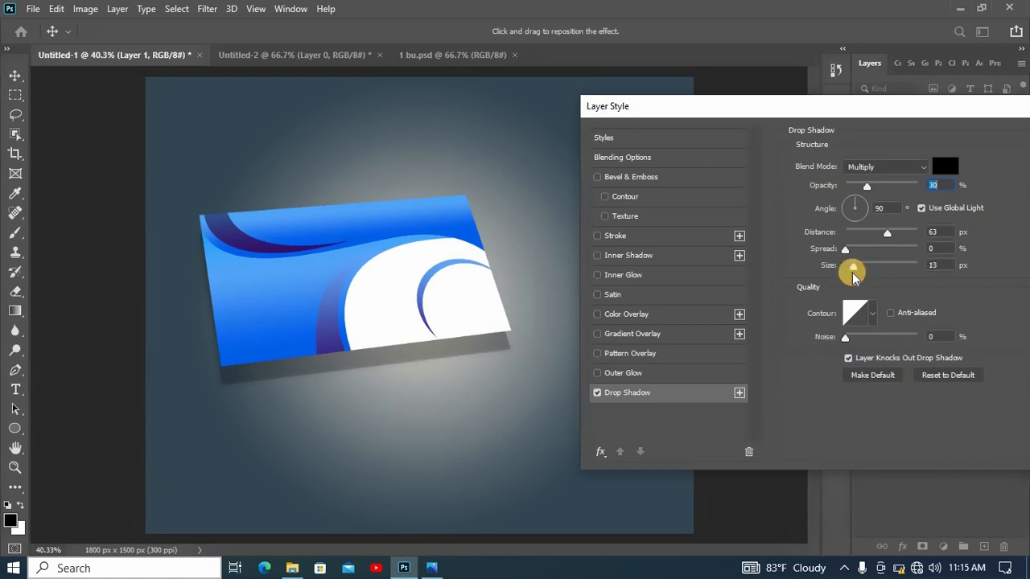
{"action": "mouse_move", "coordinate": [895, 232]}
{"action": "left_mouse_down"}
{"action": "mouse_move", "coordinate": [905, 239]}
{"action": "mouse_move", "coordinate": [901, 232]}
{"action": "left_mouse_up"}
{"action": "left_click_drag", "start_coordinate": [868, 268], "coordinate": [857, 273]}
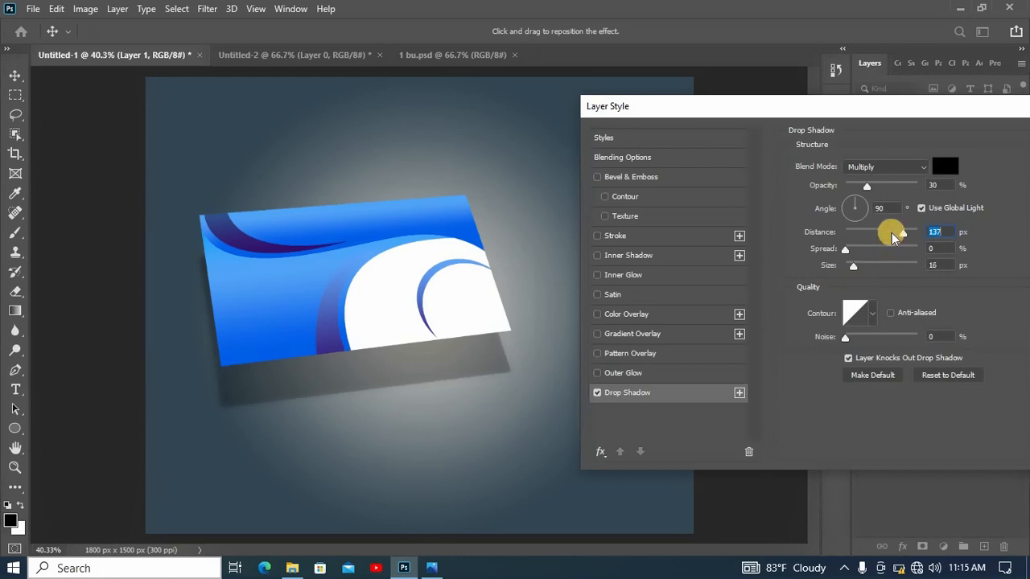
{"action": "mouse_move", "coordinate": [901, 233]}
{"action": "left_mouse_down"}
{"action": "mouse_move", "coordinate": [912, 238]}
{"action": "mouse_move", "coordinate": [893, 242]}
{"action": "left_mouse_up"}
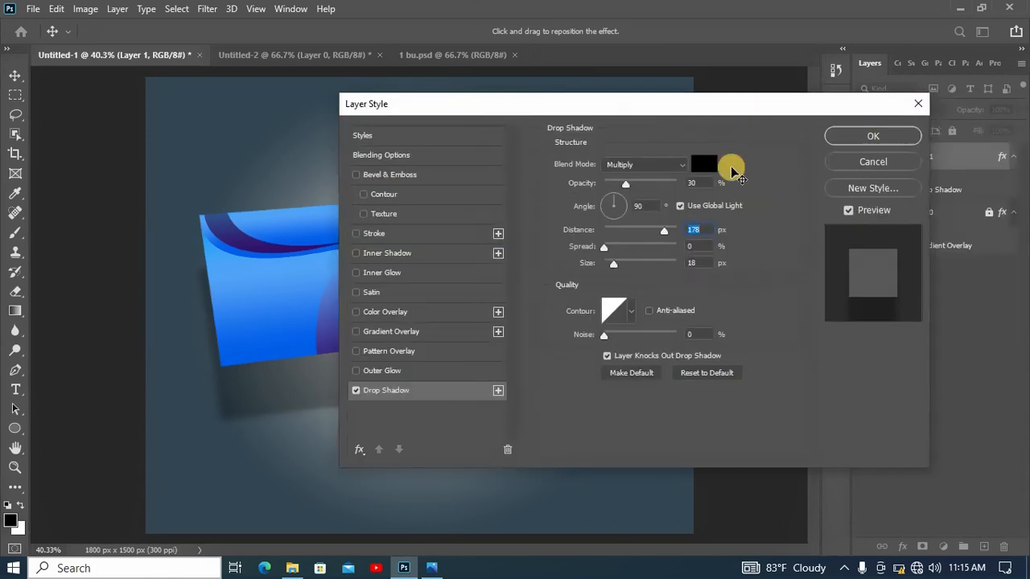
{"action": "key", "text": "Return"}
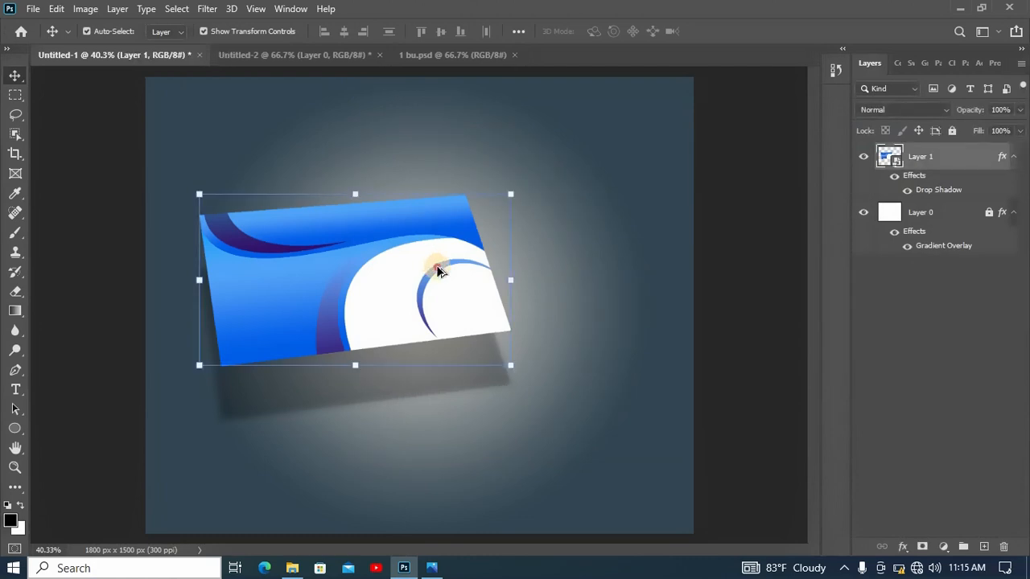
Step: Duplicate the blue card below and to the right of the original, and flip the copy horizontally
{"action": "left_click_drag", "start_coordinate": [535, 301], "coordinate": [533, 368]}
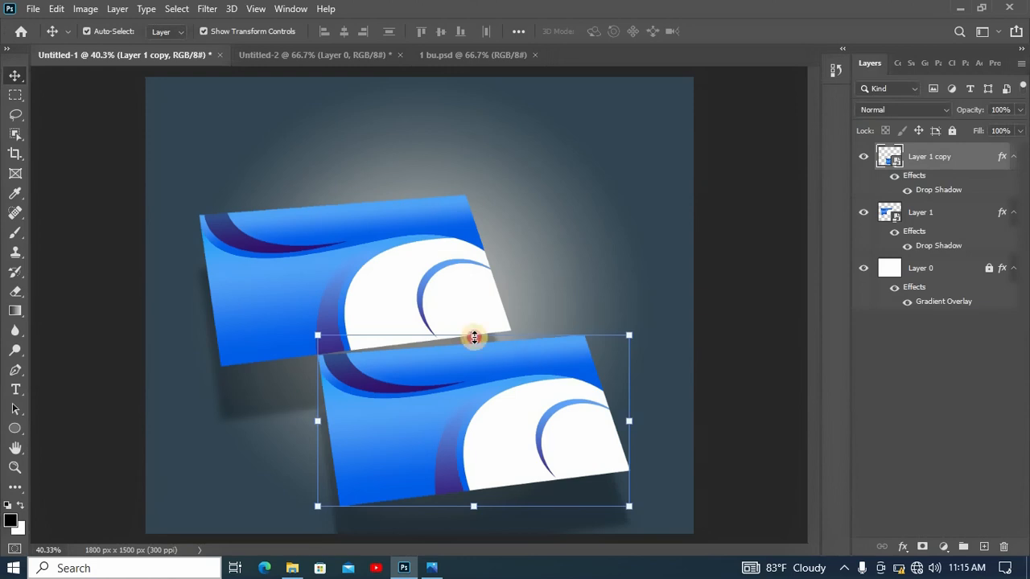
{"action": "key", "text": "ctrl+t"}
{"action": "right_click", "coordinate": [507, 357]}
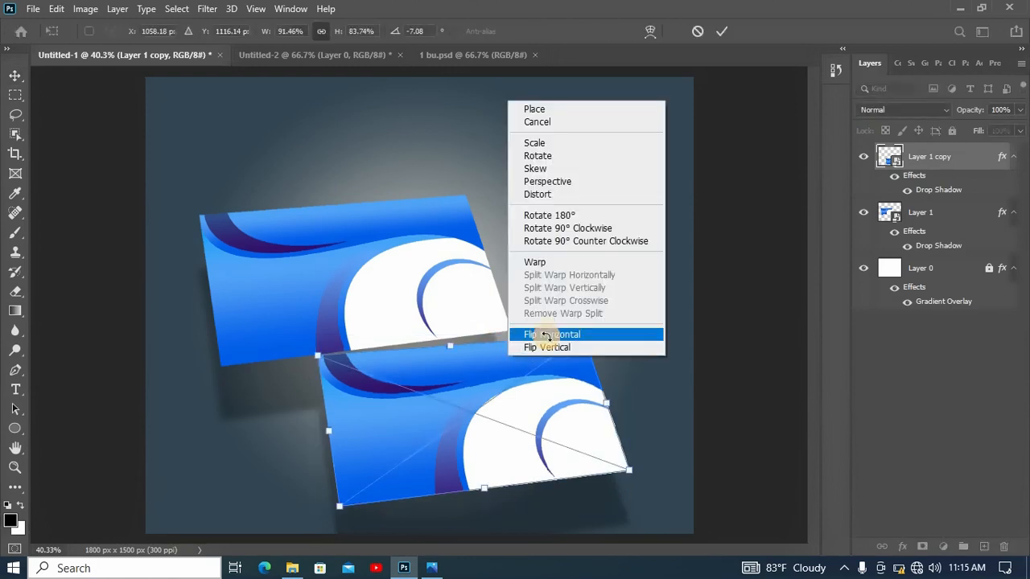
{"action": "left_click", "coordinate": [544, 335]}
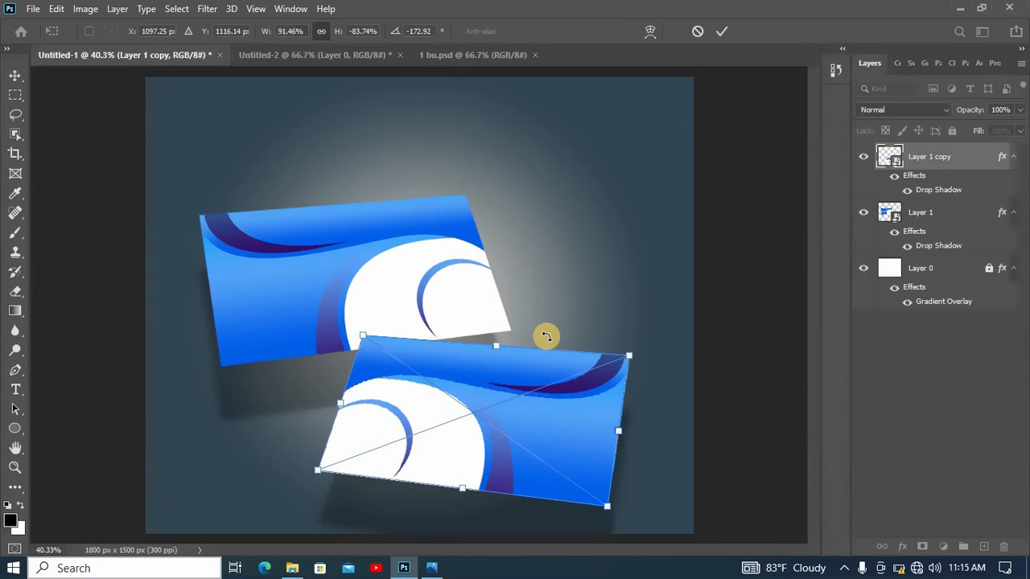
Step: Place the flipped copy beside the original near the canvas's right edge, apply the transform, and shift the original card to the left edge
{"action": "left_click_drag", "start_coordinate": [602, 228], "coordinate": [544, 306]}
{"action": "left_click_drag", "start_coordinate": [531, 396], "coordinate": [667, 88]}
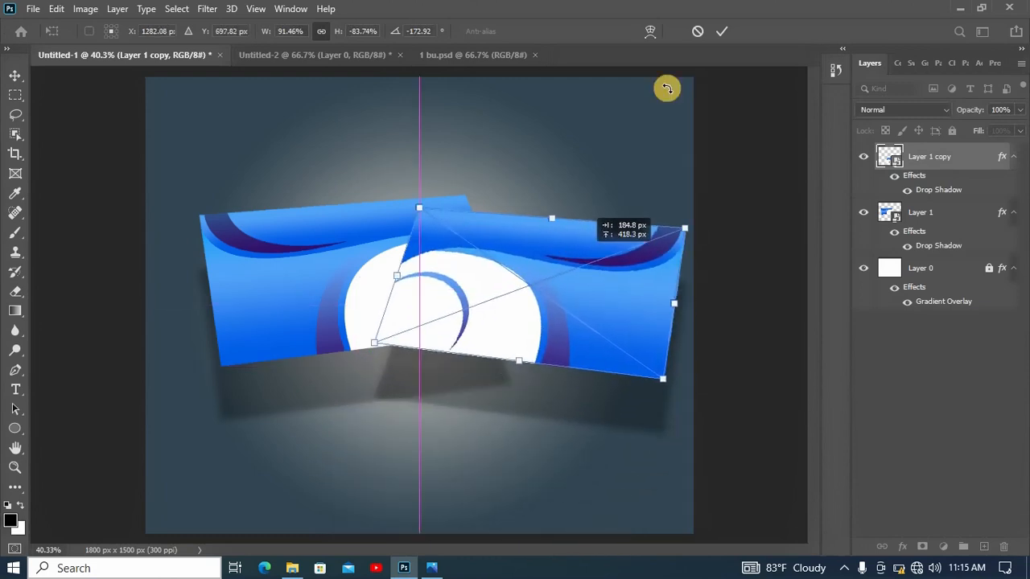
{"action": "left_click", "coordinate": [722, 31]}
{"action": "left_click", "coordinate": [273, 288]}
{"action": "left_click_drag", "start_coordinate": [266, 288], "coordinate": [213, 279]}
{"action": "mouse_move", "coordinate": [497, 315]}
{"action": "left_mouse_down"}
{"action": "mouse_move", "coordinate": [501, 287]}
{"action": "mouse_move", "coordinate": [500, 300]}
{"action": "left_mouse_up"}
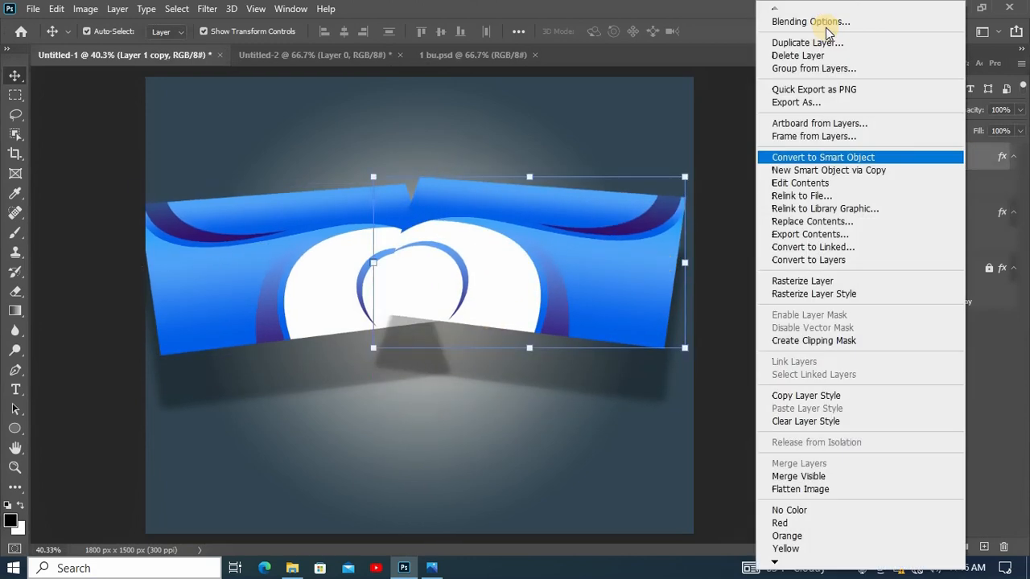
Step: Replace the drop shadow on Layer 1 copy with a white Screen outer glow at 51% opacity and 65 px size
{"action": "left_click", "coordinate": [826, 27]}
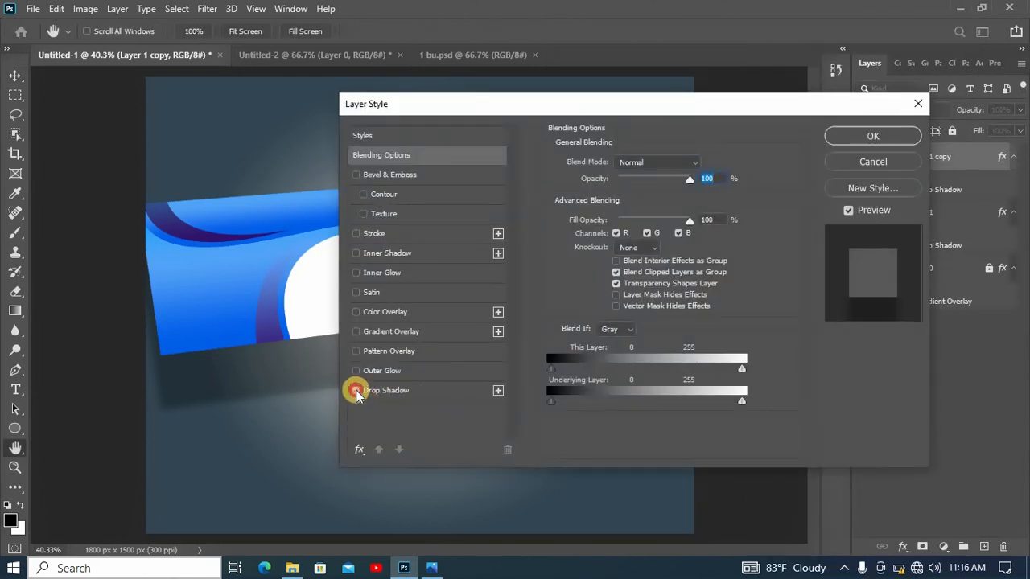
{"action": "left_click_drag", "start_coordinate": [492, 109], "coordinate": [733, 270]}
{"action": "left_click", "coordinate": [598, 492]}
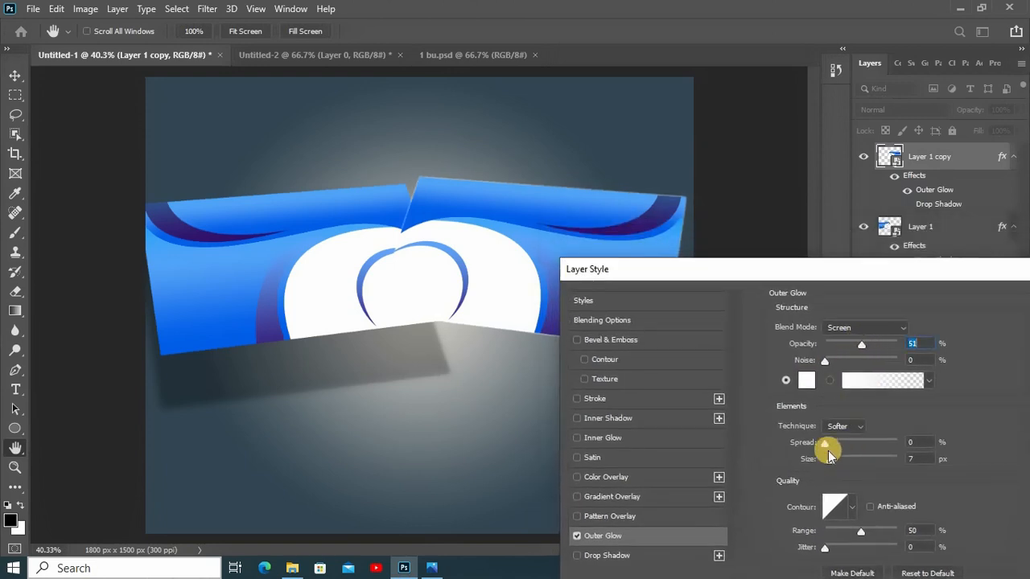
{"action": "left_click_drag", "start_coordinate": [847, 456], "coordinate": [853, 456]}
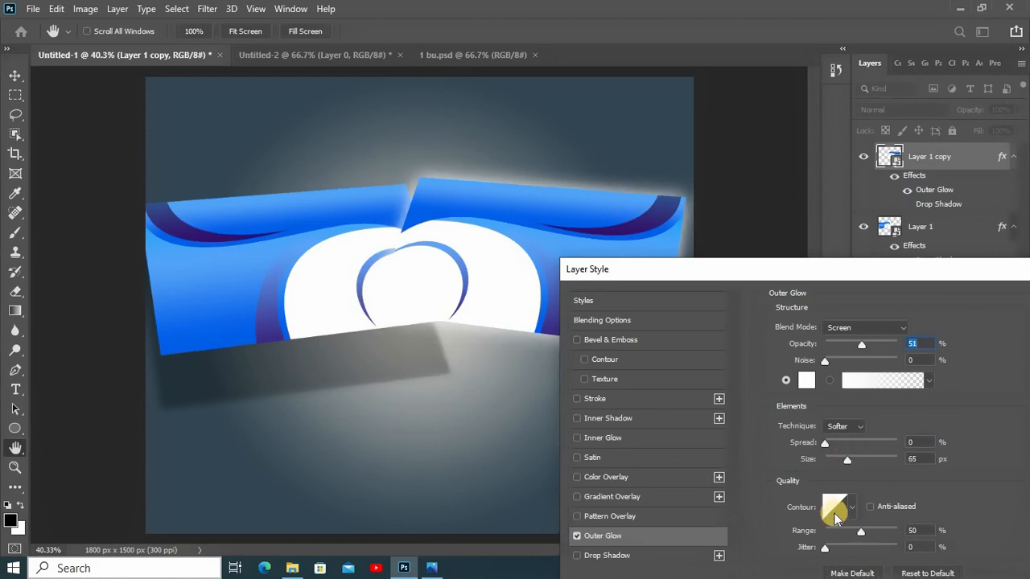
{"action": "left_click", "coordinate": [795, 247]}
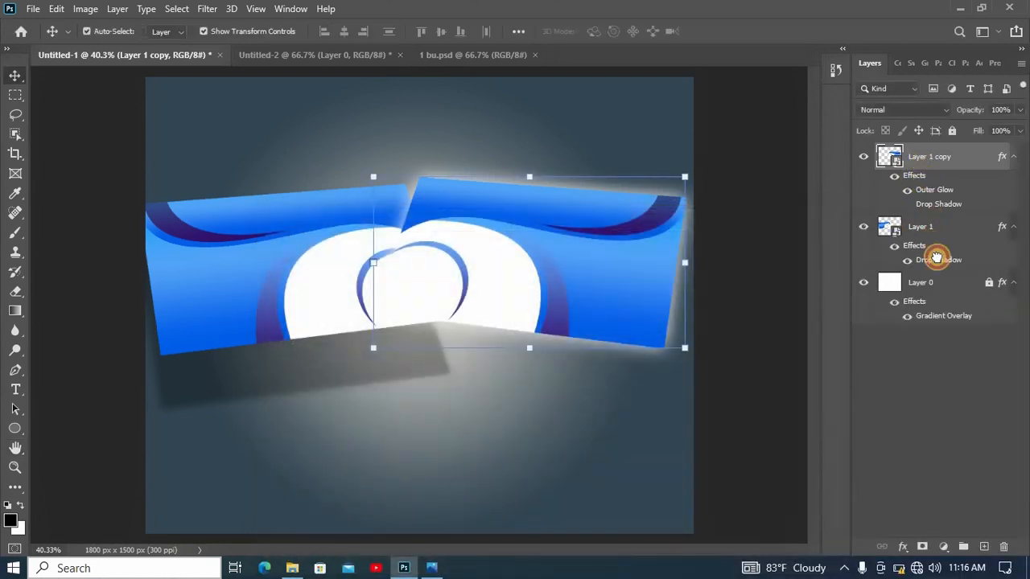
Step: Move Layer 1 copy beneath Layer 1 in the stacking order, and shift the flipped card slightly right and down
{"action": "left_click_drag", "start_coordinate": [935, 258], "coordinate": [937, 275]}
{"action": "left_click", "coordinate": [724, 372]}
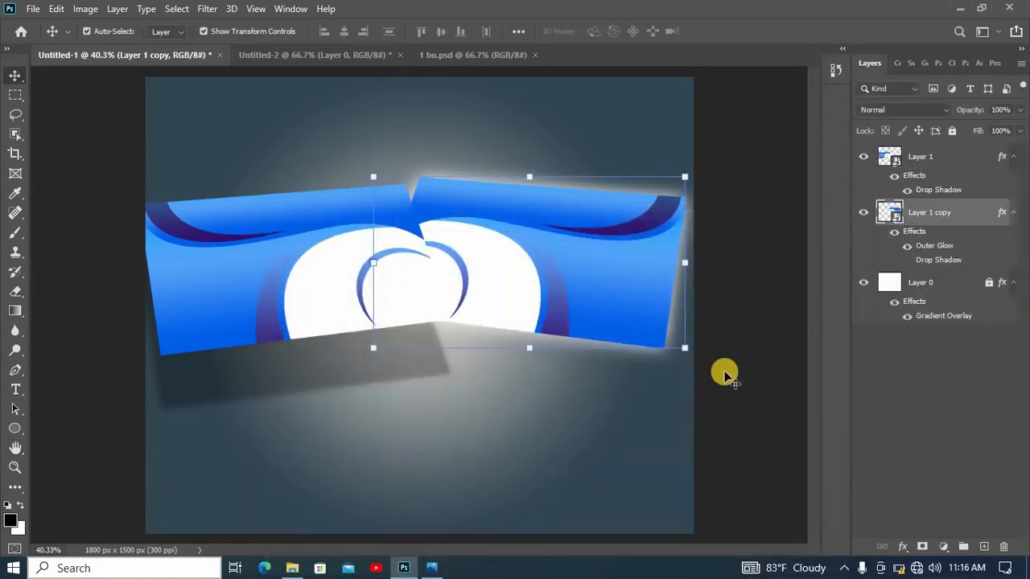
{"action": "left_click_drag", "start_coordinate": [613, 297], "coordinate": [635, 307]}
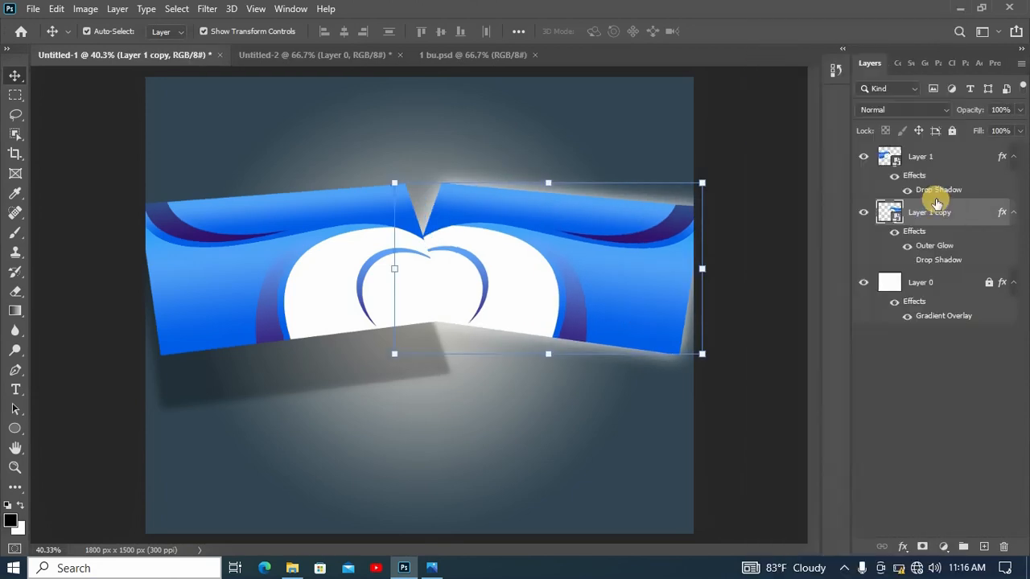
Step: Add a Multiply drop shadow to Layer 1 copy with 17% opacity, 178 px distance and 62 px size
{"action": "right_click", "coordinate": [934, 204]}
{"action": "left_click", "coordinate": [883, 24]}
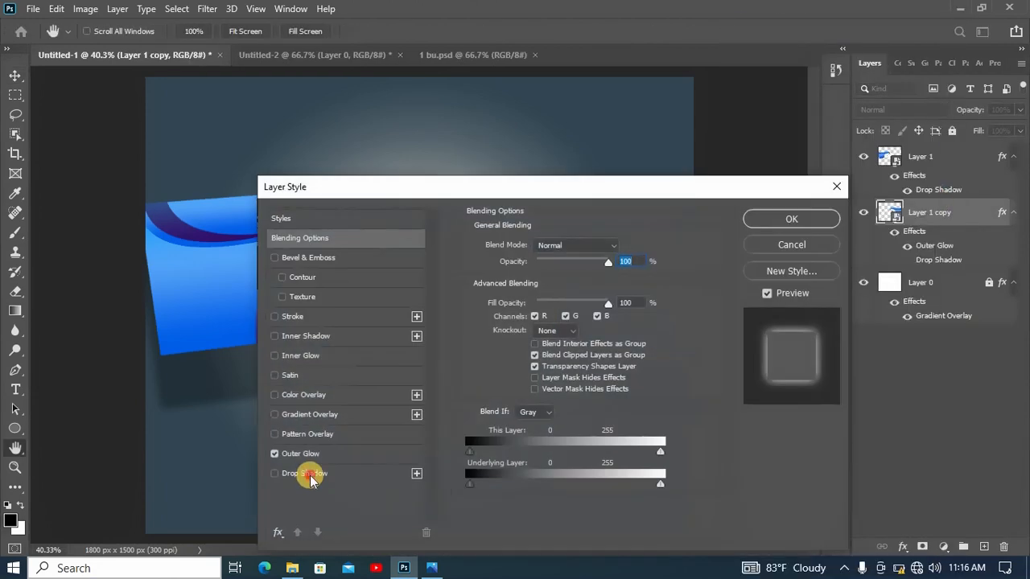
{"action": "left_click_drag", "start_coordinate": [381, 188], "coordinate": [808, 232]}
{"action": "left_click", "coordinate": [925, 258]}
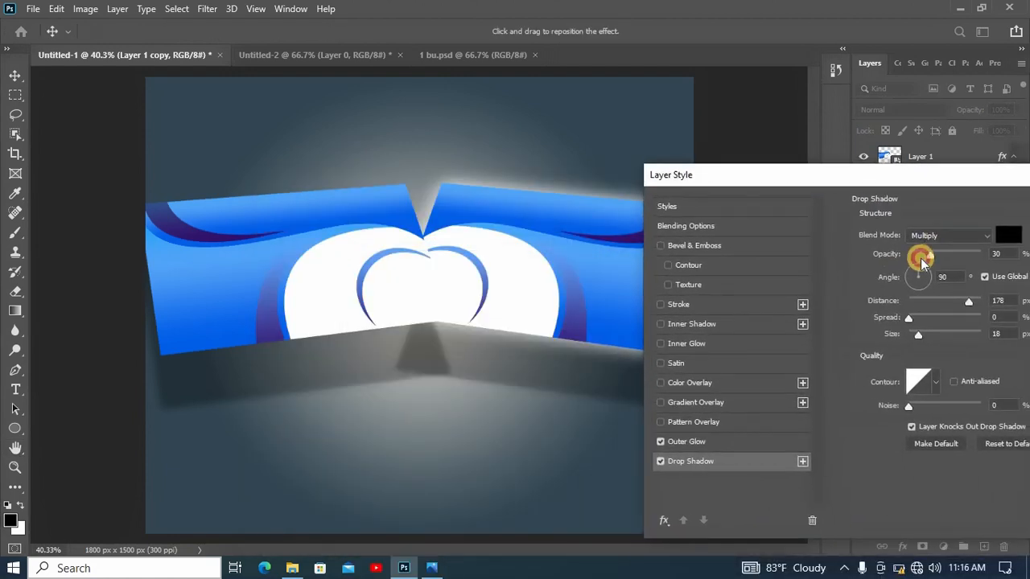
{"action": "left_click_drag", "start_coordinate": [922, 259], "coordinate": [917, 258]}
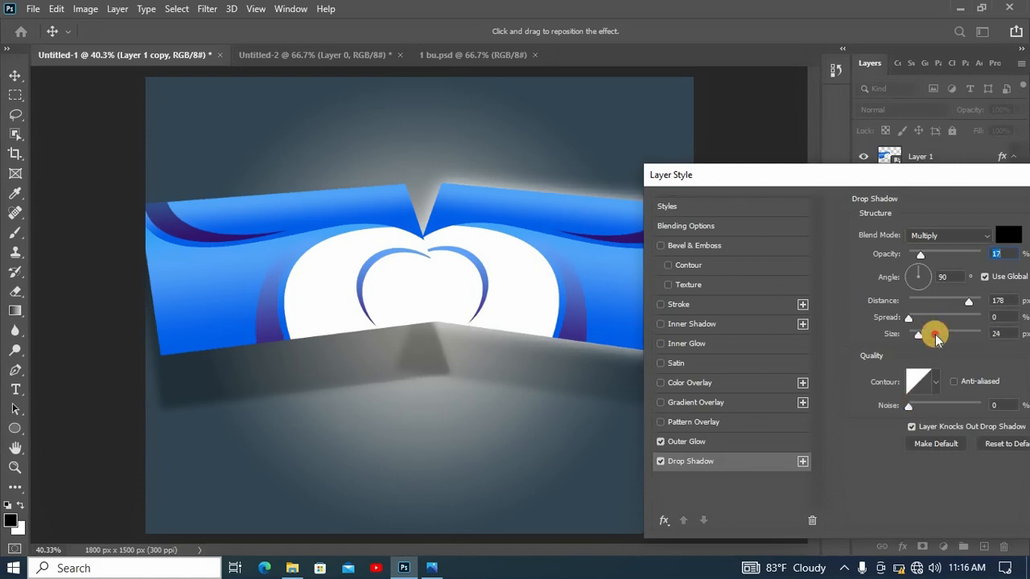
{"action": "left_click_drag", "start_coordinate": [931, 339], "coordinate": [929, 337]}
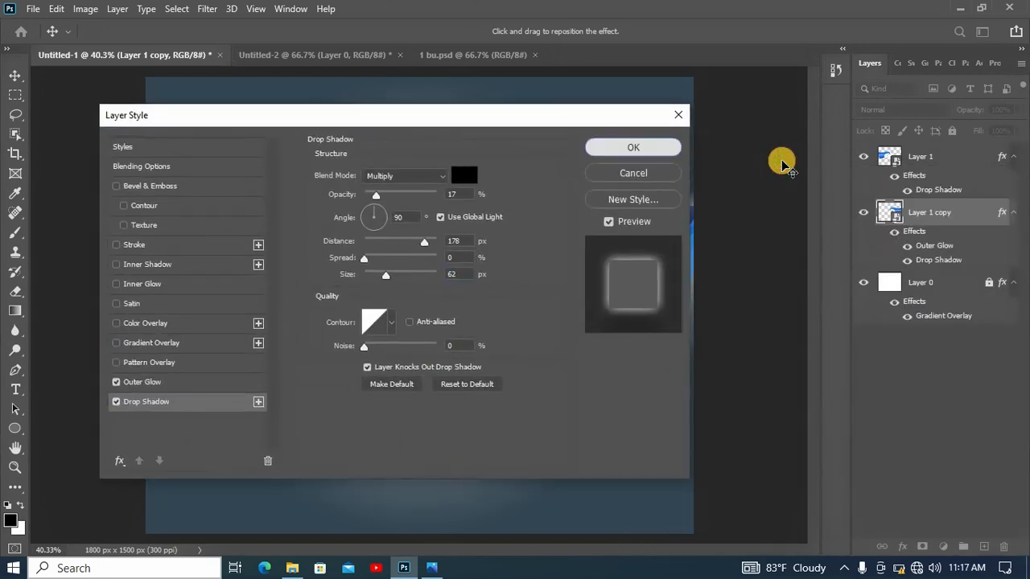
{"action": "key", "text": "Return"}
Step: Move the flipped card to the lower right of the canvas, and bring its layer above Layer 1
{"action": "left_click_drag", "start_coordinate": [595, 263], "coordinate": [580, 420]}
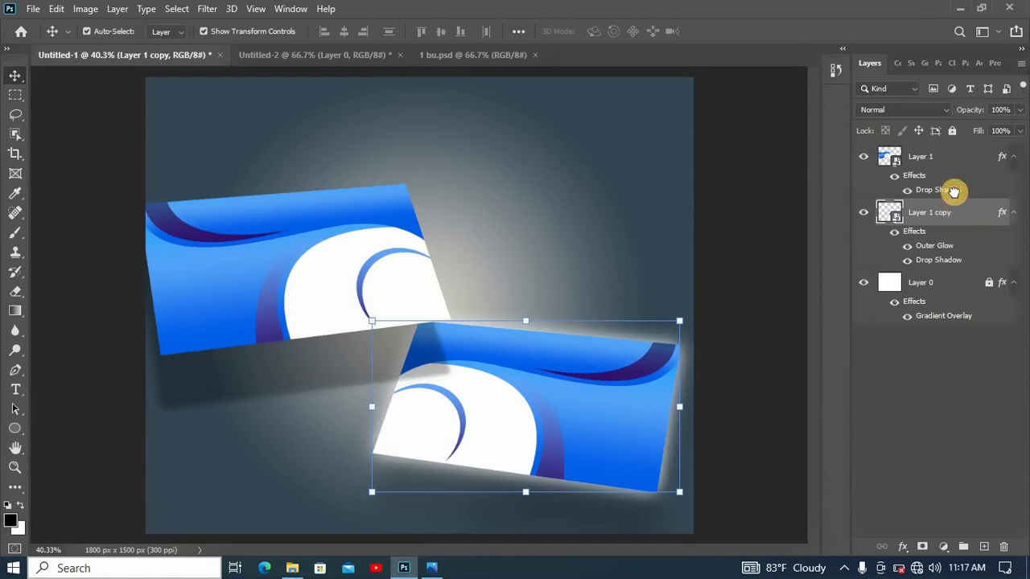
{"action": "left_click_drag", "start_coordinate": [954, 201], "coordinate": [949, 154]}
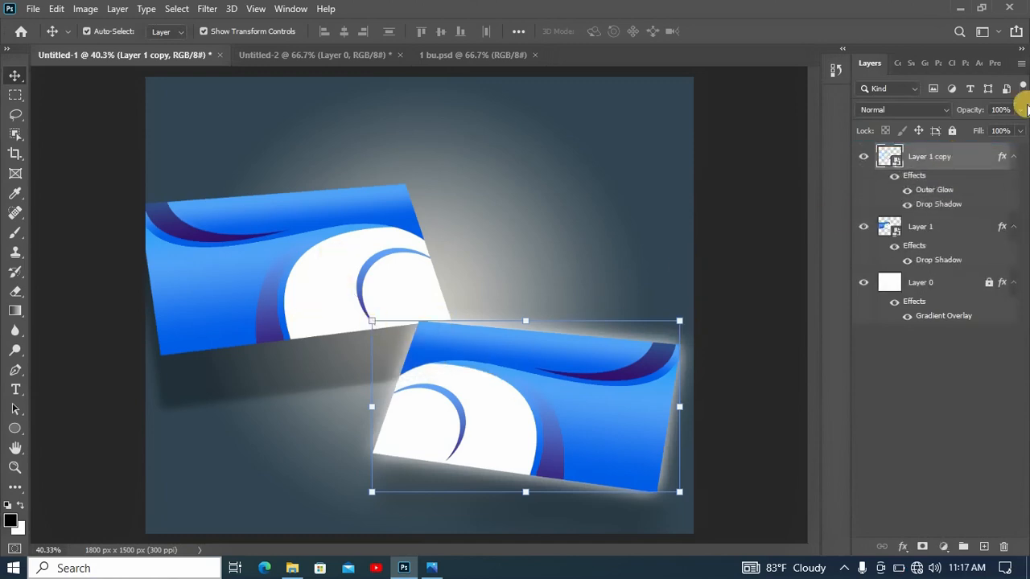
{"action": "left_click", "coordinate": [712, 176]}
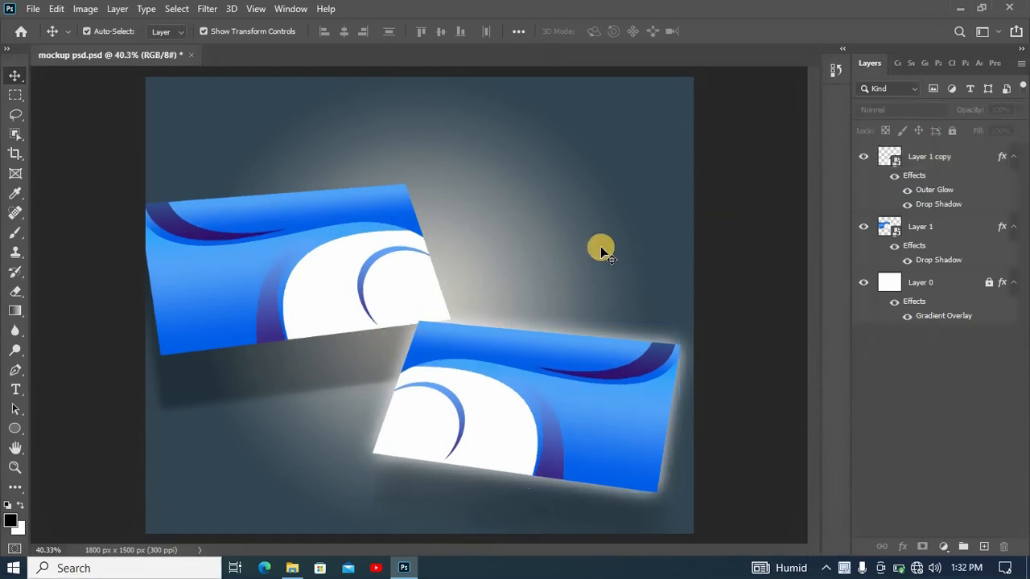
Step: Open the smart object contents of Layer 1 copy, and open the business card file 1 bu.psd
{"action": "double_click", "coordinate": [892, 162]}
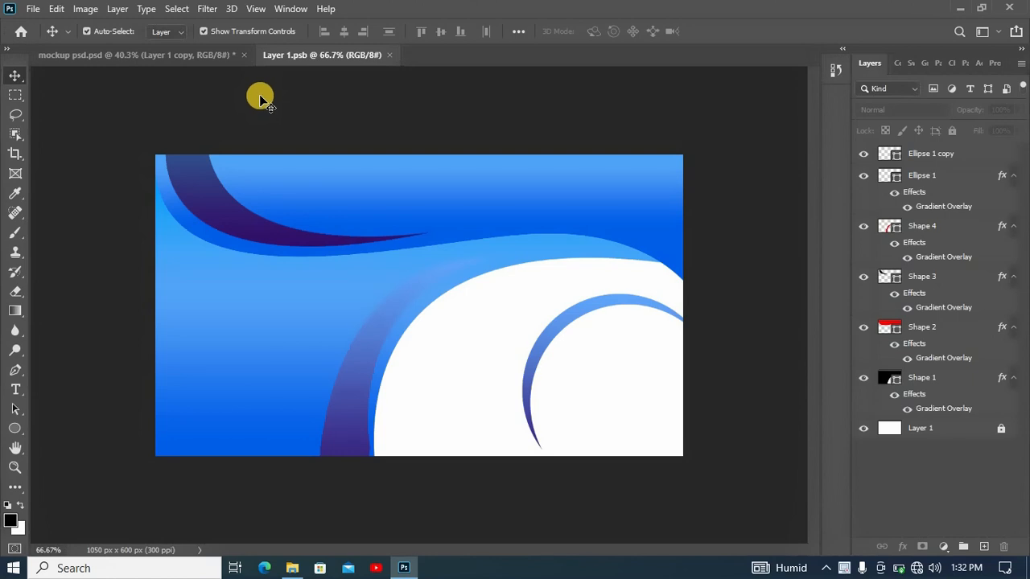
{"action": "left_click", "coordinate": [35, 9]}
{"action": "left_click", "coordinate": [44, 38]}
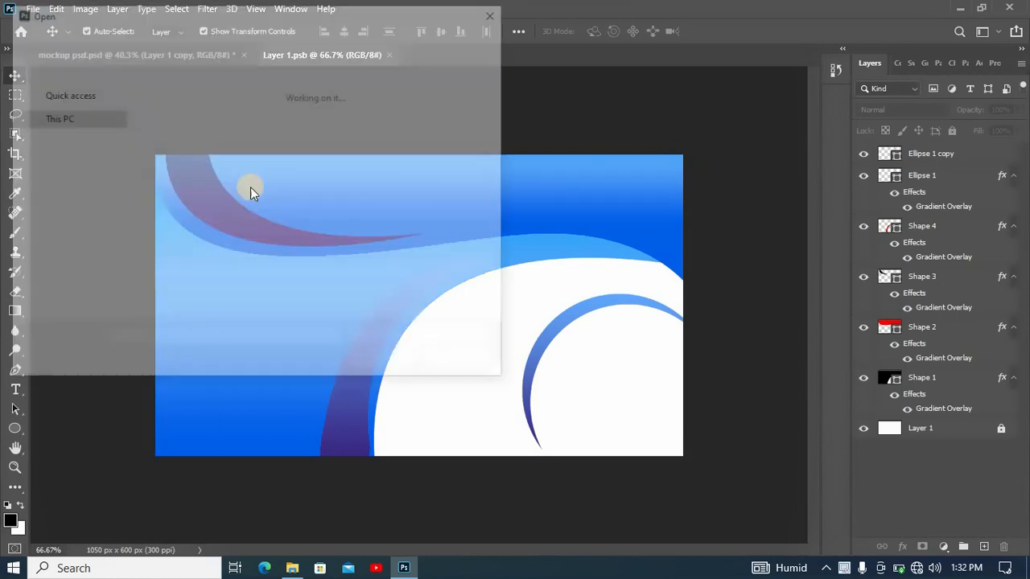
{"action": "left_click", "coordinate": [271, 126]}
{"action": "left_click", "coordinate": [377, 361]}
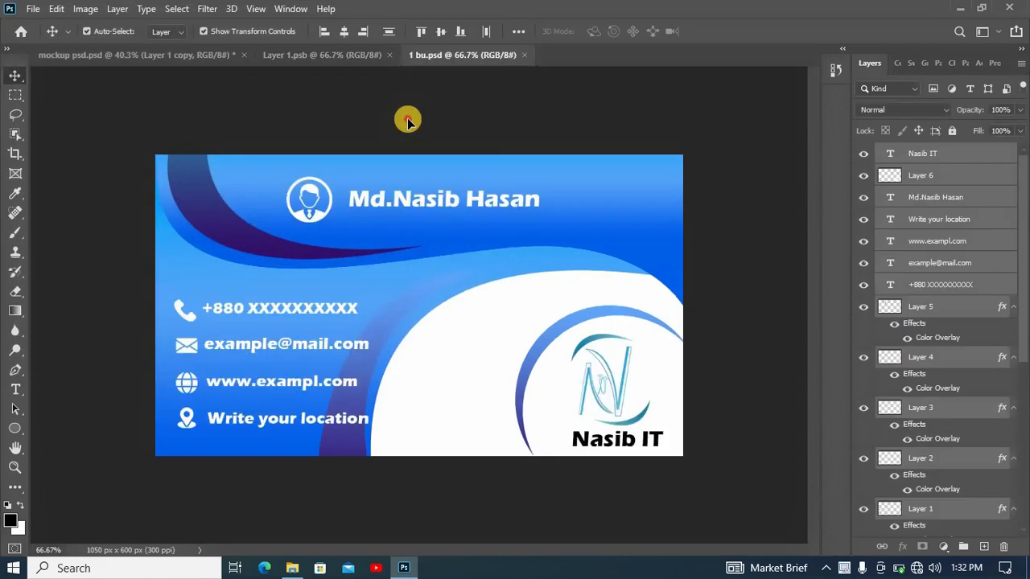
Step: Delete all ellipse and shape artwork layers from Layer 1.psb, keeping only the locked white Layer 1
{"action": "left_click", "coordinate": [408, 120]}
{"action": "left_click", "coordinate": [334, 59]}
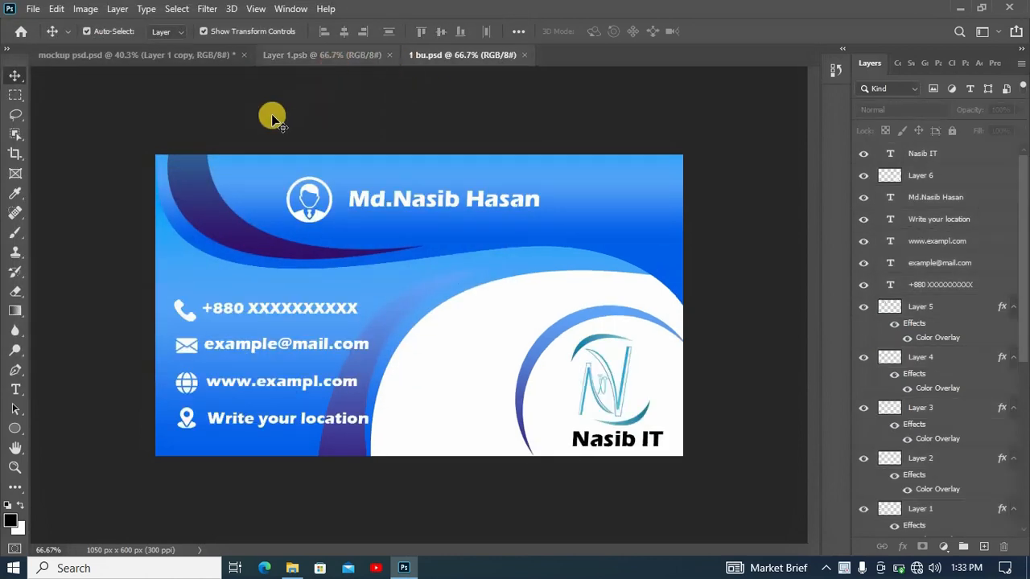
{"action": "left_click_drag", "start_coordinate": [82, 80], "coordinate": [797, 546]}
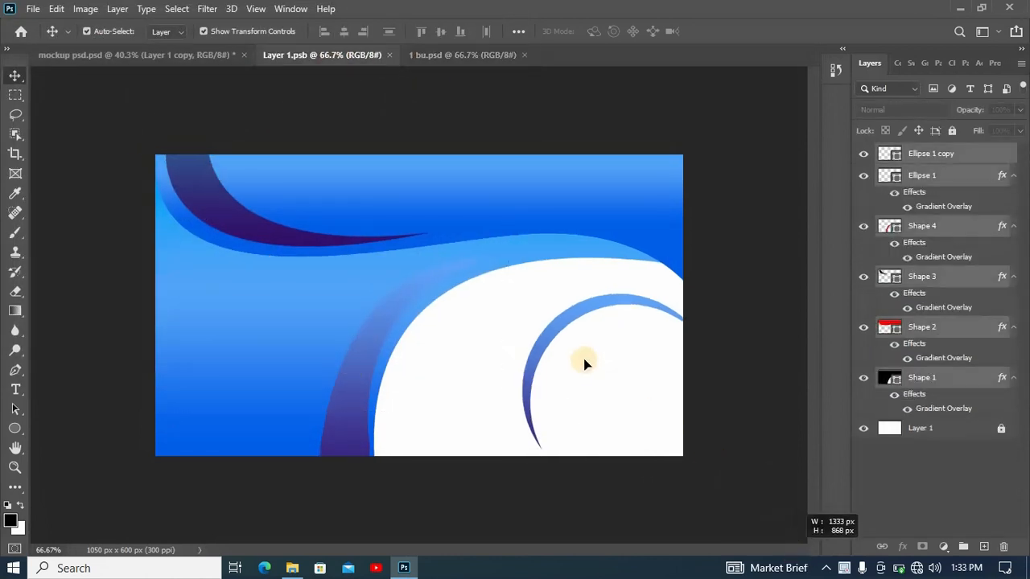
{"action": "key", "text": "Delete"}
Step: Copy all the business card's design layers from 1 bu.psd into Layer 1.psb
{"action": "left_click", "coordinate": [508, 57]}
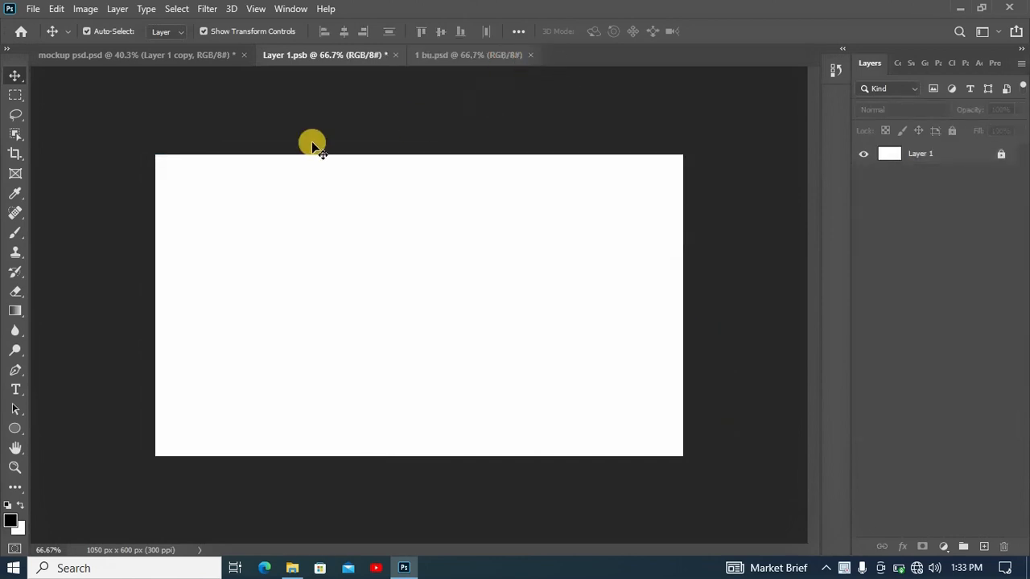
{"action": "left_click_drag", "start_coordinate": [776, 500], "coordinate": [764, 470]}
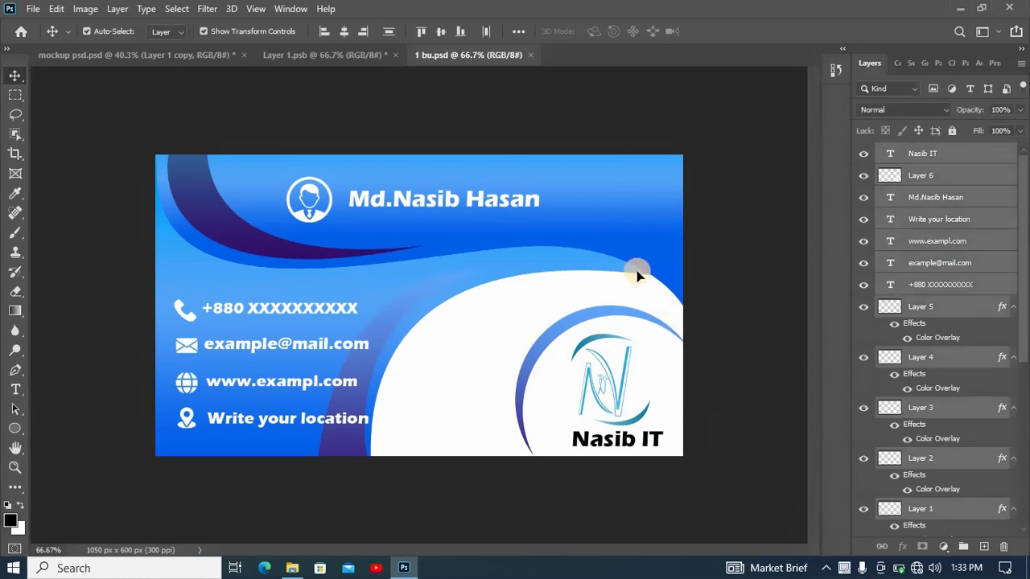
{"action": "left_click_drag", "start_coordinate": [366, 51], "coordinate": [519, 364]}
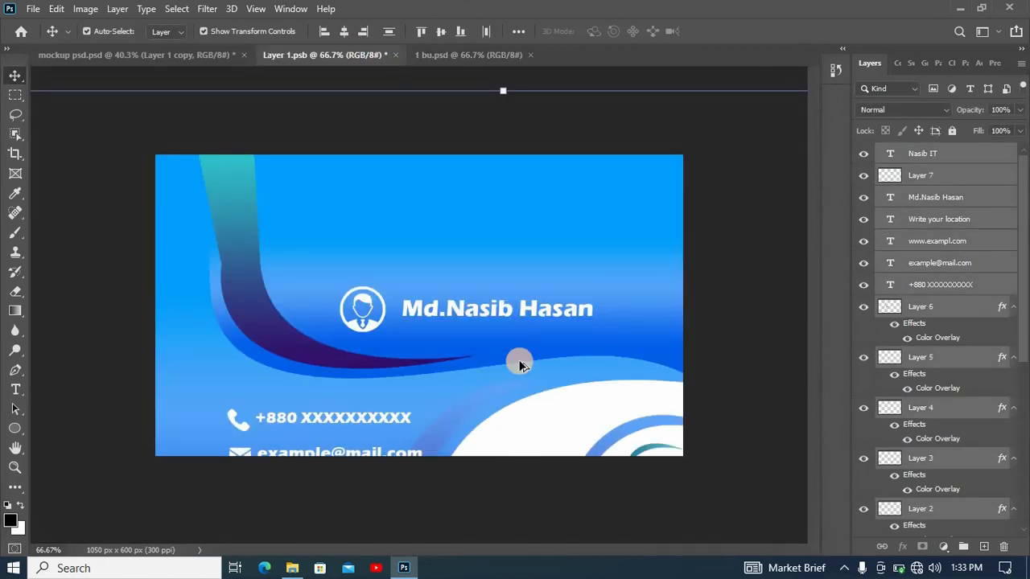
Step: Fit the pasted card design to the Layer 1.psb canvas, scaling it to 99.60% width and 97.40% height, and apply the transform
{"action": "scroll", "coordinate": [603, 434], "scroll_direction": "down", "scroll_amount": 4}
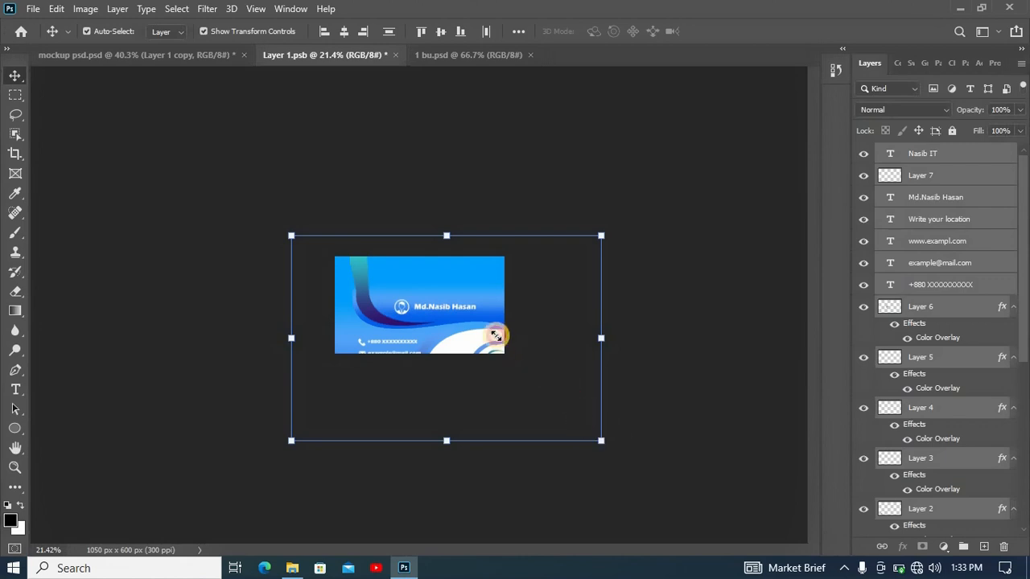
{"action": "left_click_drag", "start_coordinate": [496, 336], "coordinate": [463, 292]}
{"action": "left_click_drag", "start_coordinate": [373, 289], "coordinate": [433, 309]}
{"action": "left_click_drag", "start_coordinate": [490, 315], "coordinate": [576, 324]}
{"action": "left_click_drag", "start_coordinate": [514, 310], "coordinate": [486, 293]}
{"action": "left_click_drag", "start_coordinate": [548, 299], "coordinate": [582, 308]}
{"action": "left_click_drag", "start_coordinate": [488, 273], "coordinate": [485, 269]}
{"action": "left_click_drag", "start_coordinate": [581, 395], "coordinate": [593, 405]}
{"action": "left_click_drag", "start_coordinate": [488, 338], "coordinate": [497, 343]}
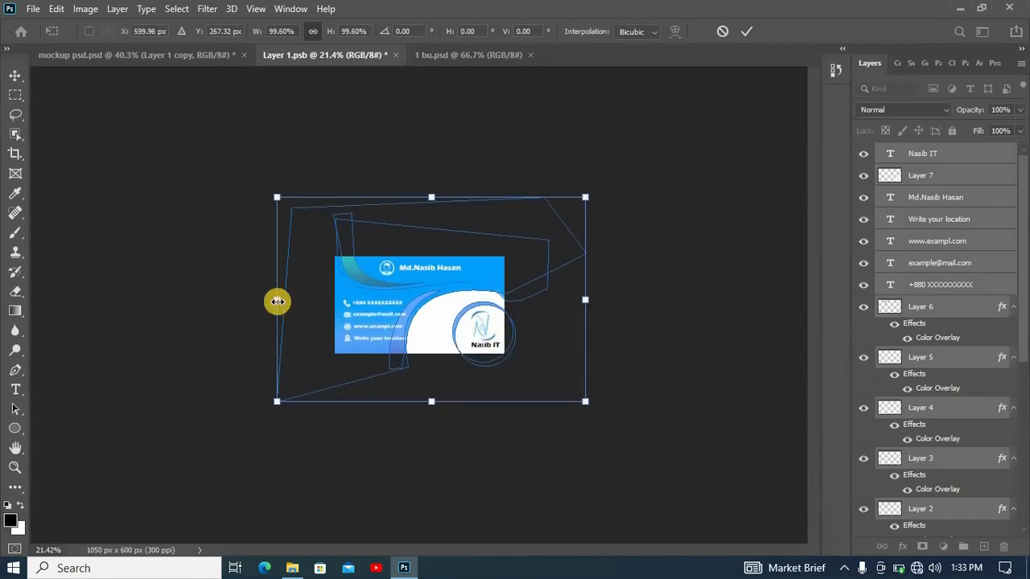
{"action": "left_click_drag", "start_coordinate": [427, 196], "coordinate": [427, 201]}
{"action": "left_click_drag", "start_coordinate": [354, 277], "coordinate": [351, 274]}
{"action": "left_click_drag", "start_coordinate": [536, 283], "coordinate": [537, 283]}
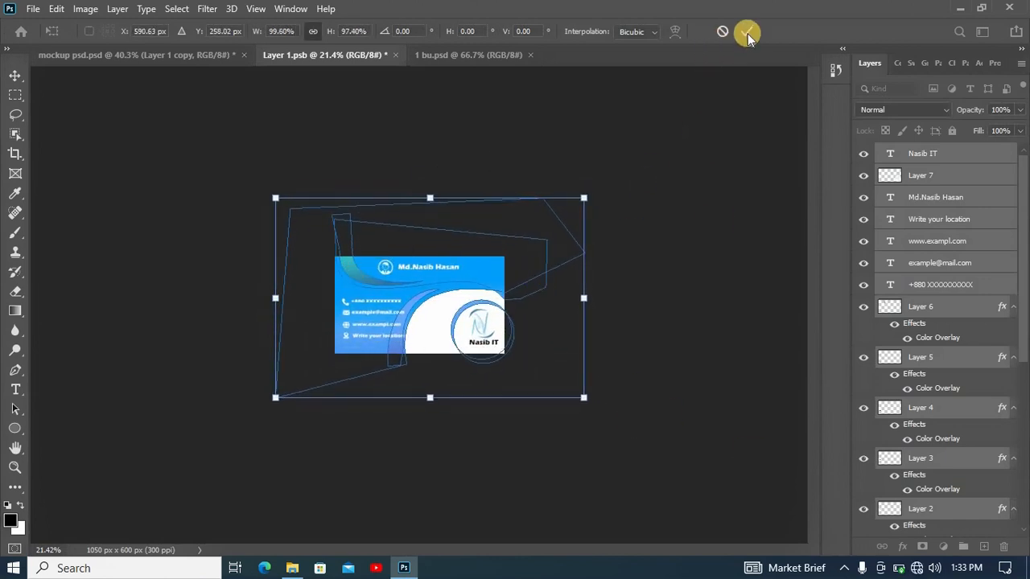
{"action": "left_click", "coordinate": [747, 33]}
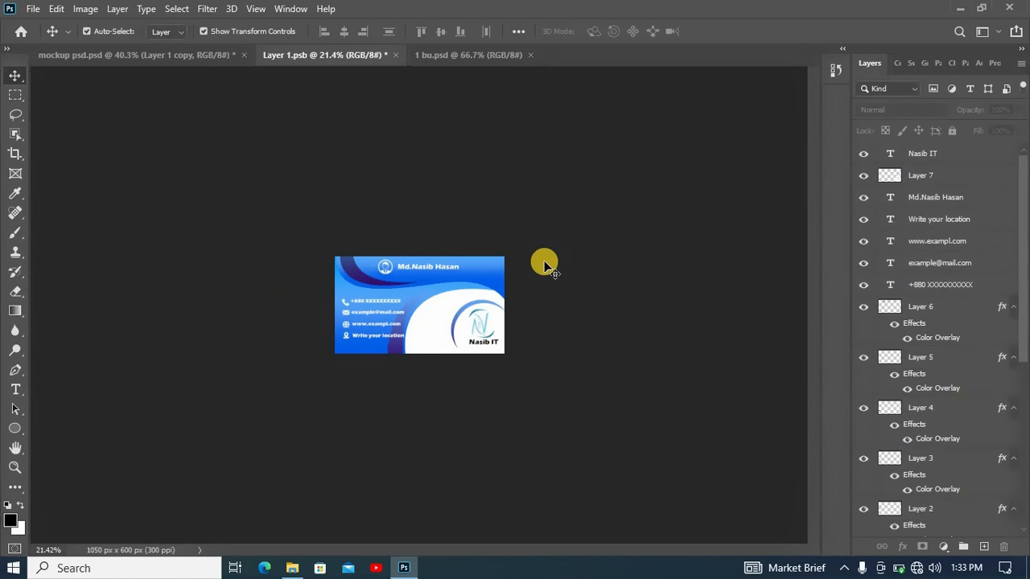
Step: Save the Layer 1.psb contents and return to mockup psd.psd with the cards deselected
{"action": "key", "text": "ctrl+s"}
{"action": "key", "text": "ctrl+plus"}
{"action": "key", "text": "ctrl+plus"}
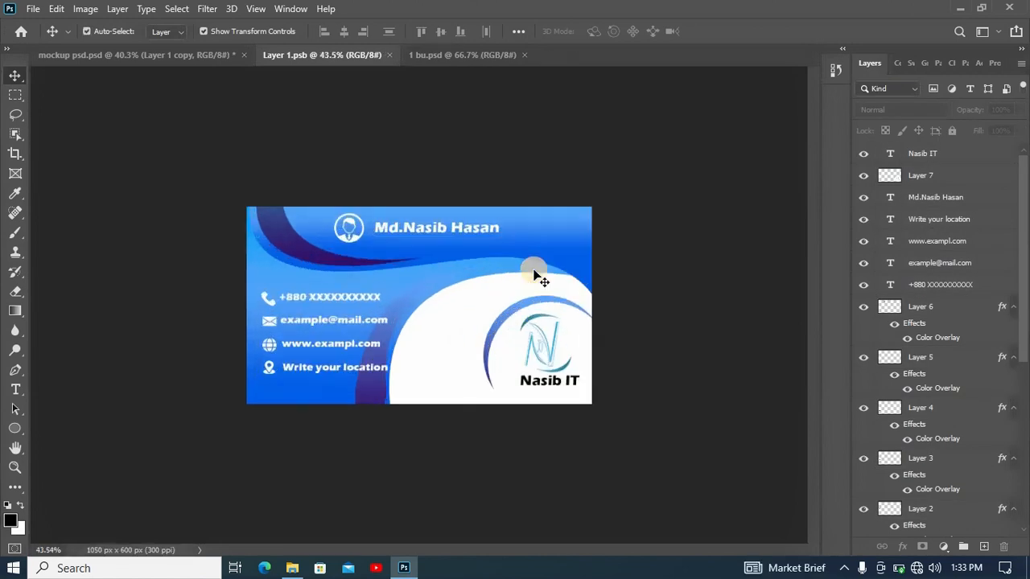
{"action": "scroll", "coordinate": [527, 263], "scroll_direction": "up", "scroll_amount": 1}
{"action": "left_click", "coordinate": [209, 57]}
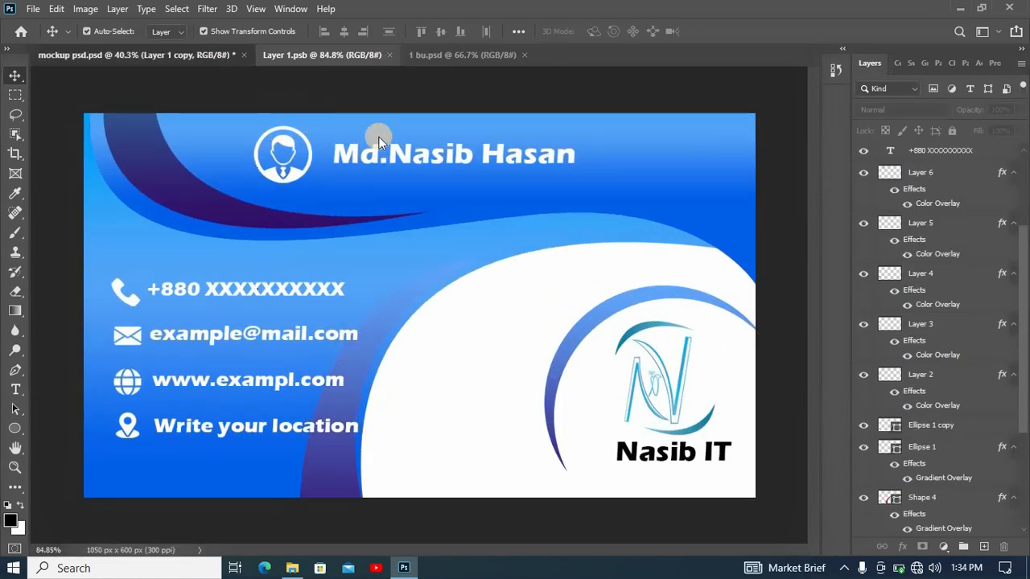
{"action": "left_click", "coordinate": [713, 182]}
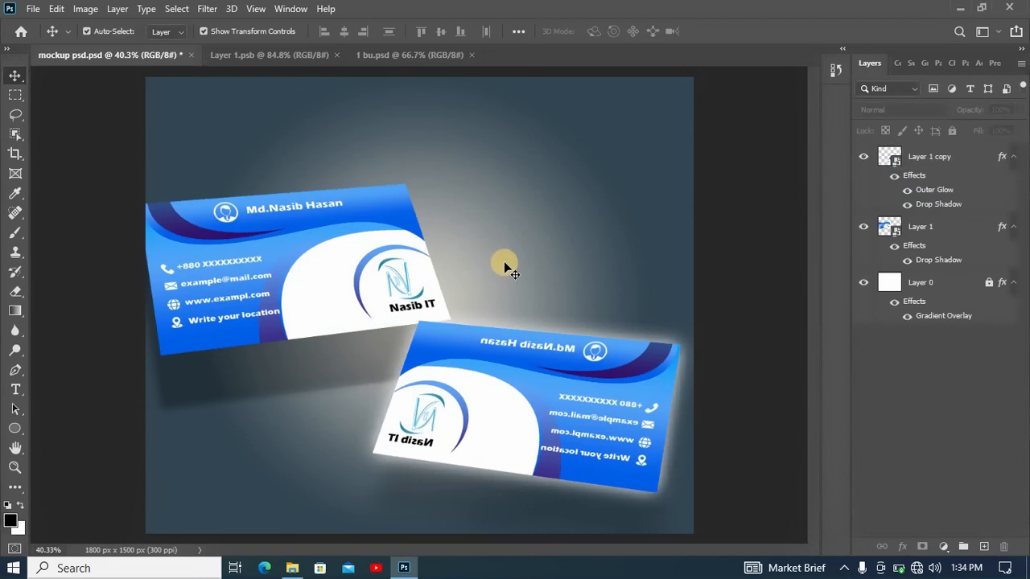